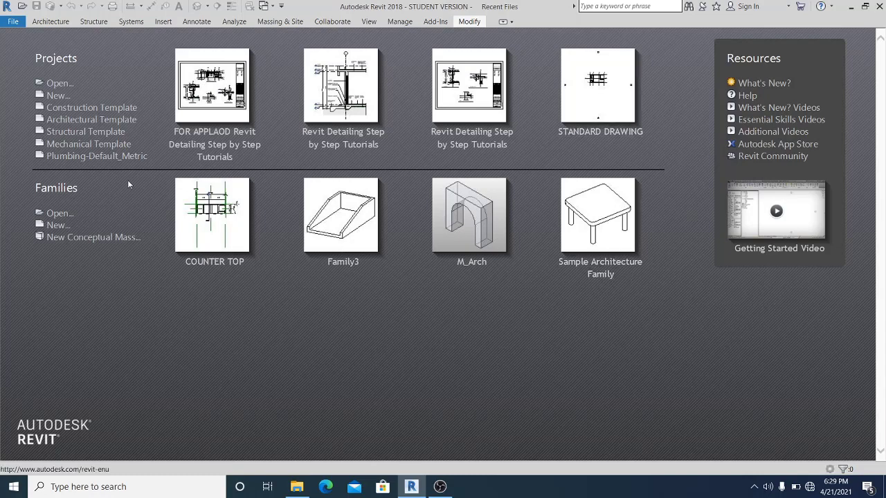
Start a project from the Architectural Template and draw a semicircular Generic - 200mm wall of about 4500 mm radius on Level 1
click(80, 126)
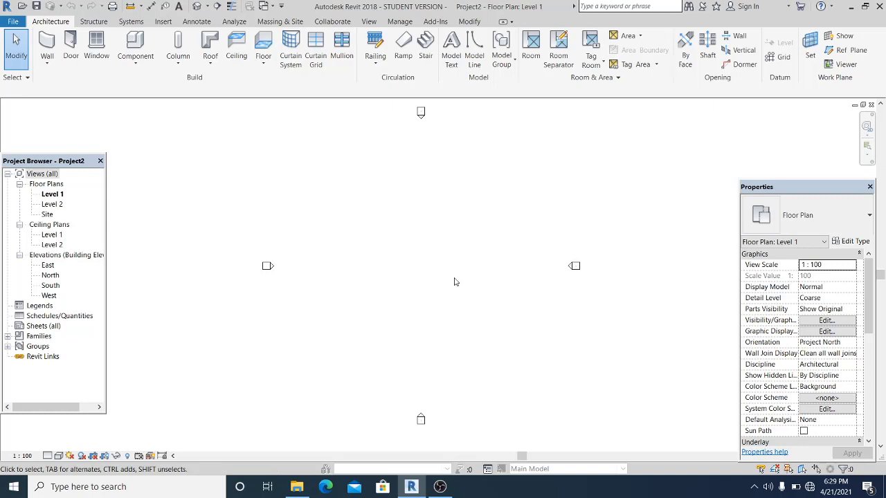
middle_drag(453, 271, 454, 277)
key(w)
key(a)
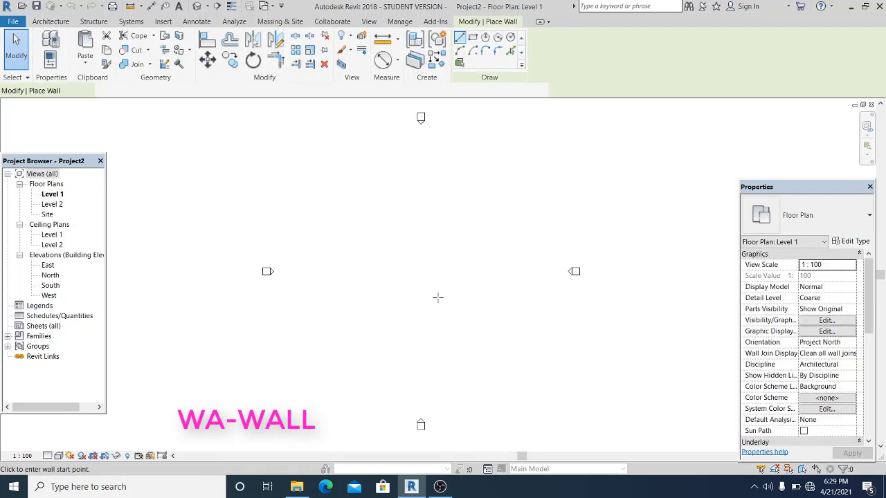
click(363, 250)
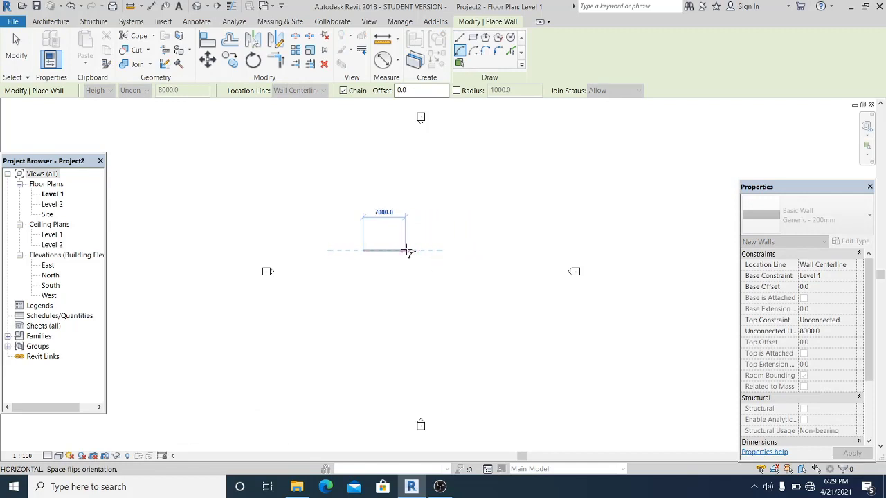
click(419, 250)
scroll(415, 255, up, 1)
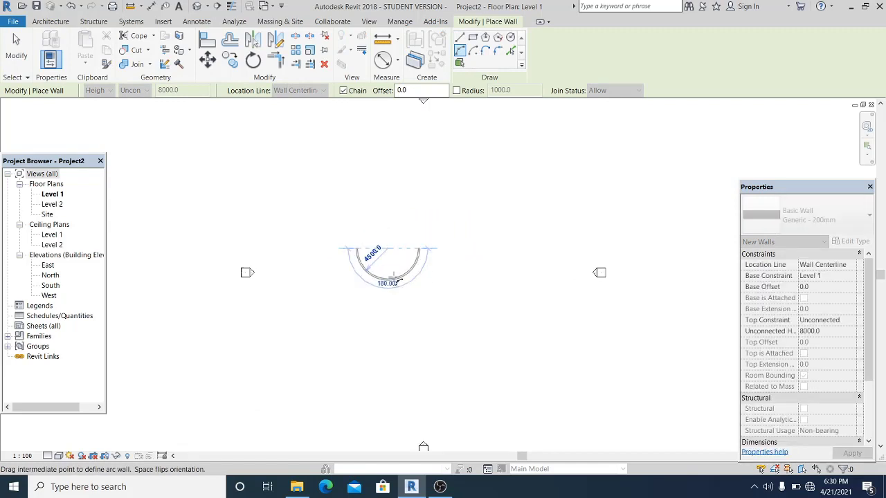
click(395, 280)
click(17, 47)
scroll(352, 249, up, 1)
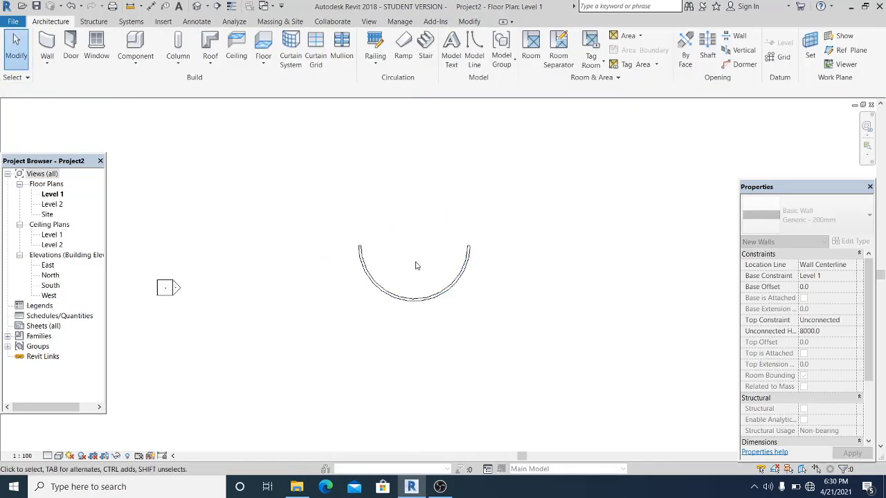
scroll(387, 298, down, 3)
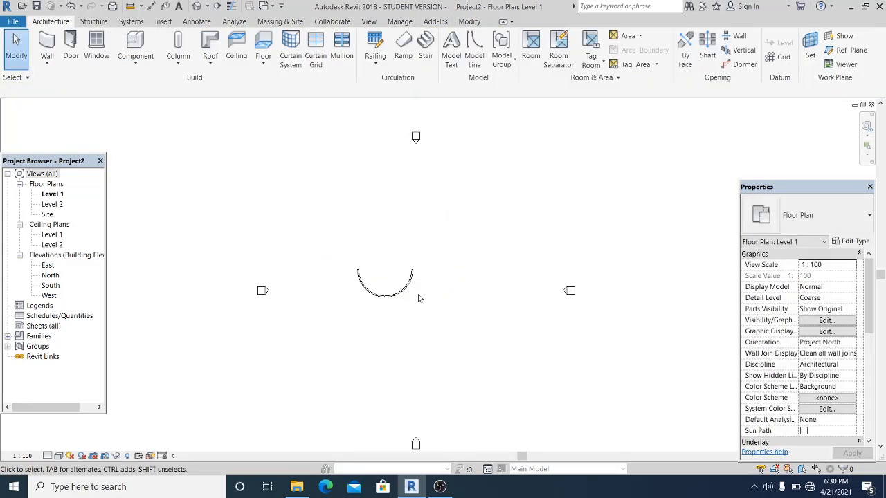
Set the semicircular wall's top constraint to Up to level: Level 2
click(405, 290)
click(524, 293)
middle_drag(461, 309, 401, 308)
click(335, 297)
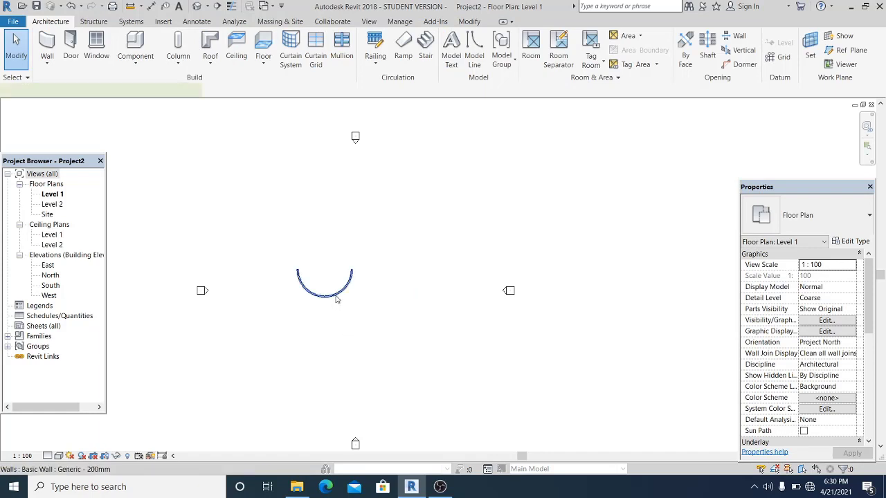
click(834, 324)
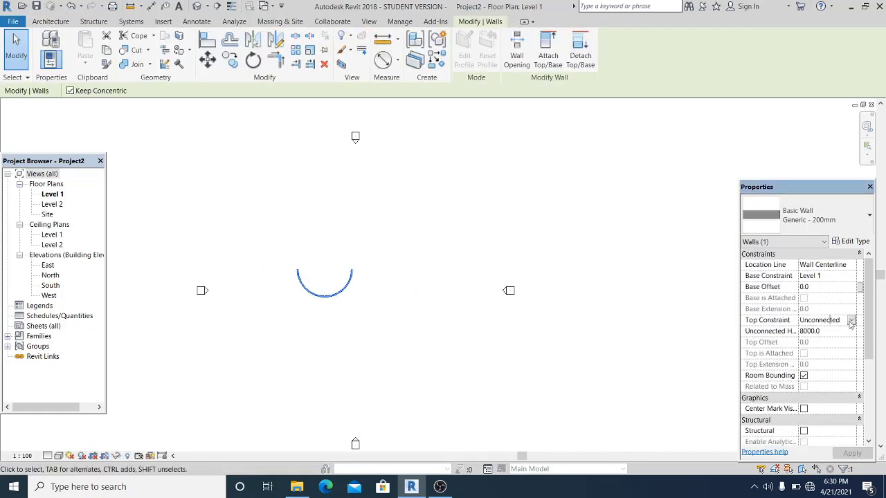
click(852, 320)
click(827, 349)
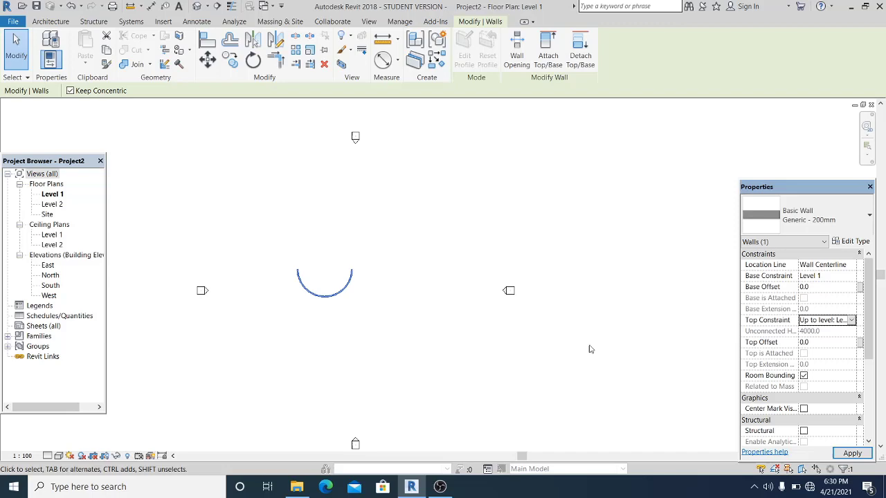
Duplicate the wall's type as Generic - 200mm 2
click(850, 241)
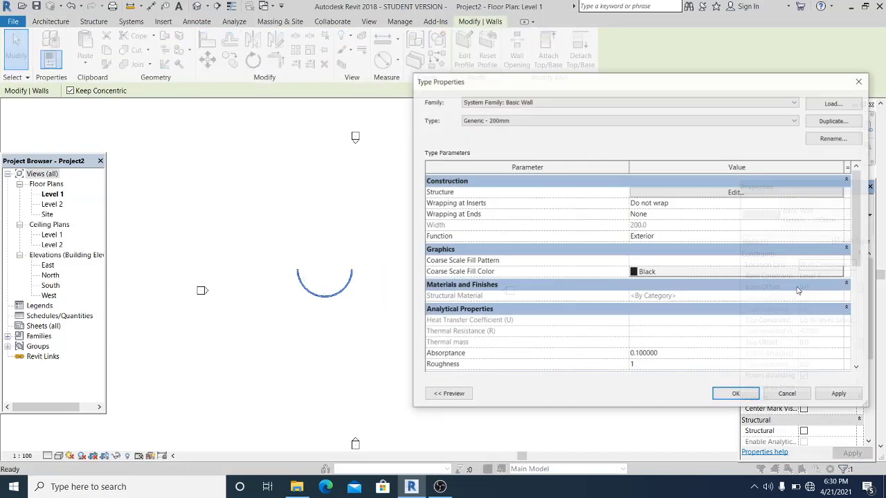
click(836, 121)
click(682, 250)
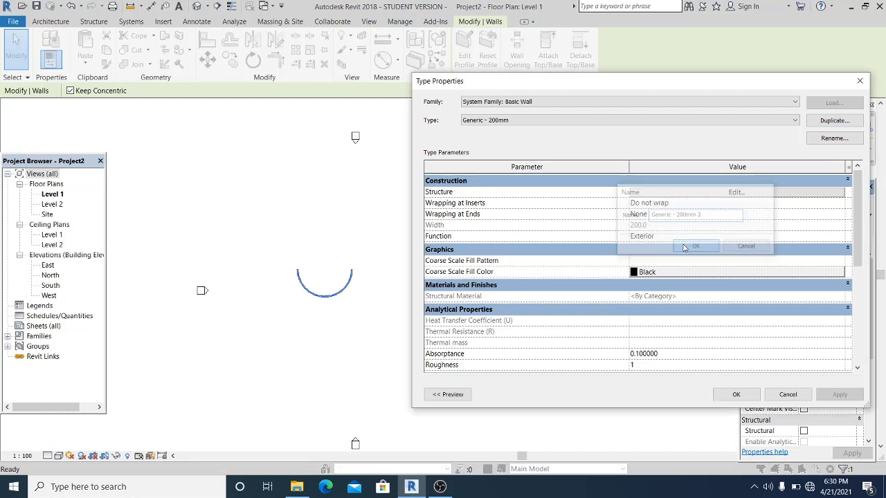
Create a new material named CONCRETE for the structure layer of the duplicated wall type
click(755, 194)
click(602, 190)
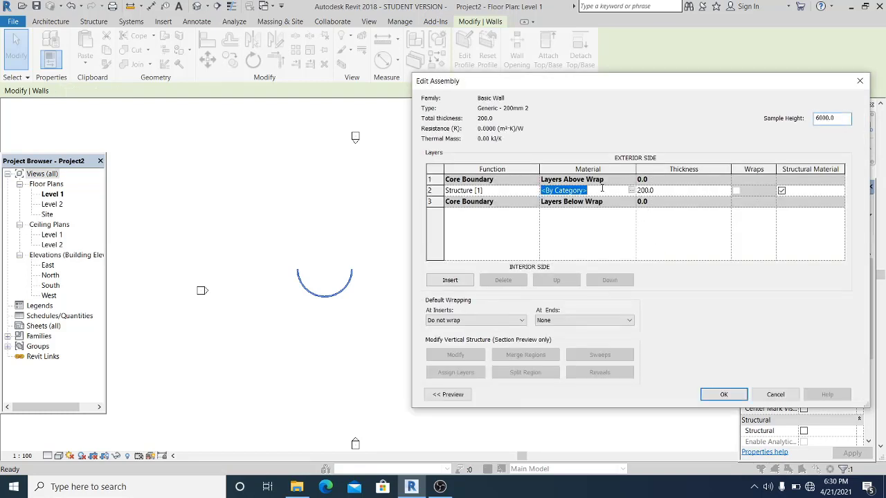
click(631, 191)
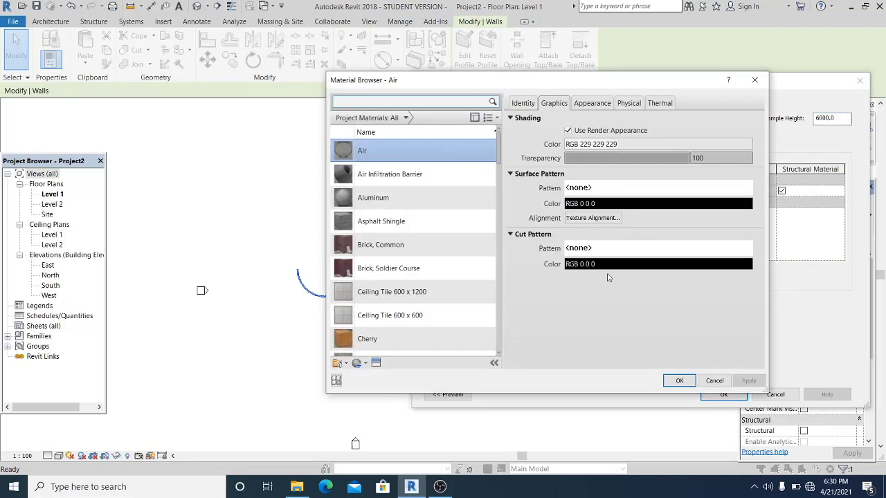
scroll(388, 332, down, 1)
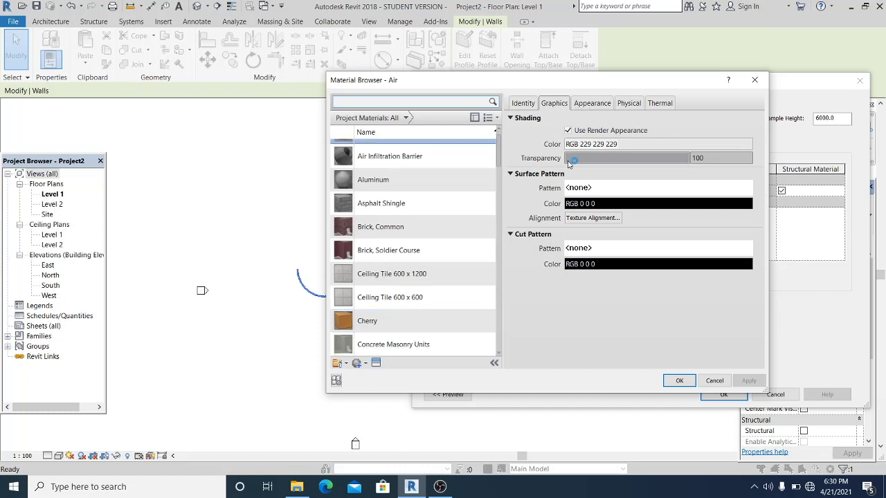
click(592, 104)
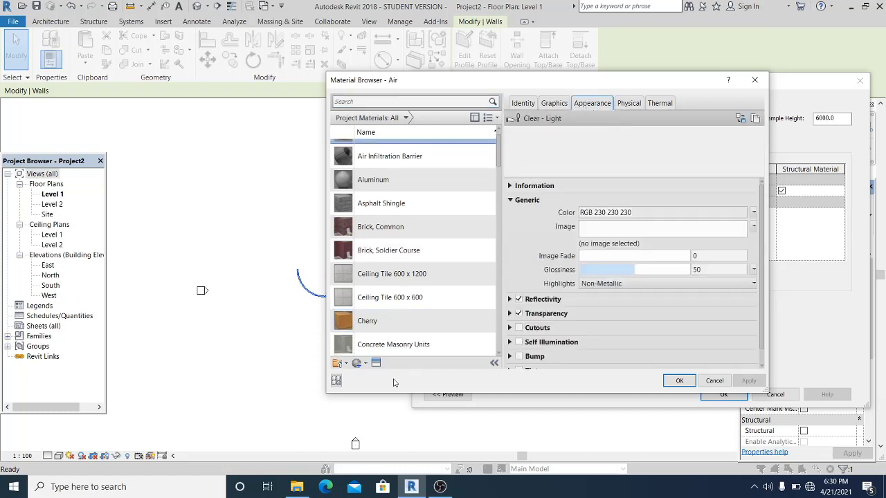
click(367, 364)
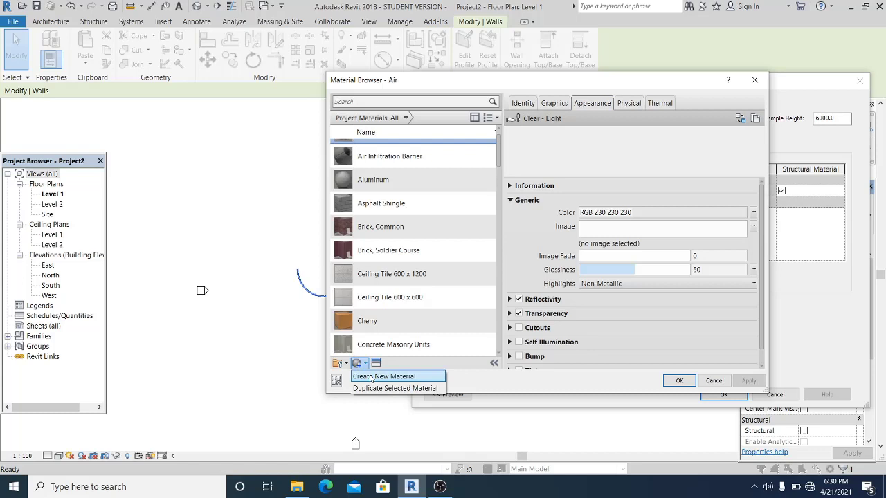
click(377, 374)
right_click(412, 247)
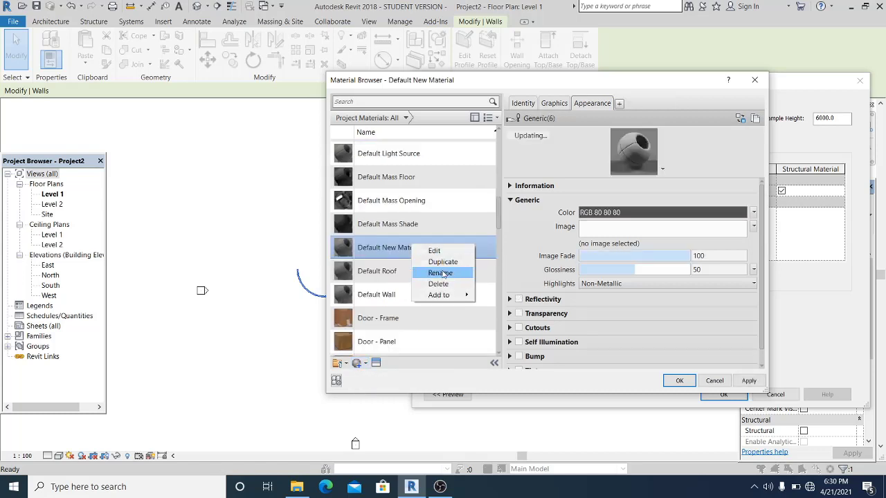
click(442, 274)
text(c)
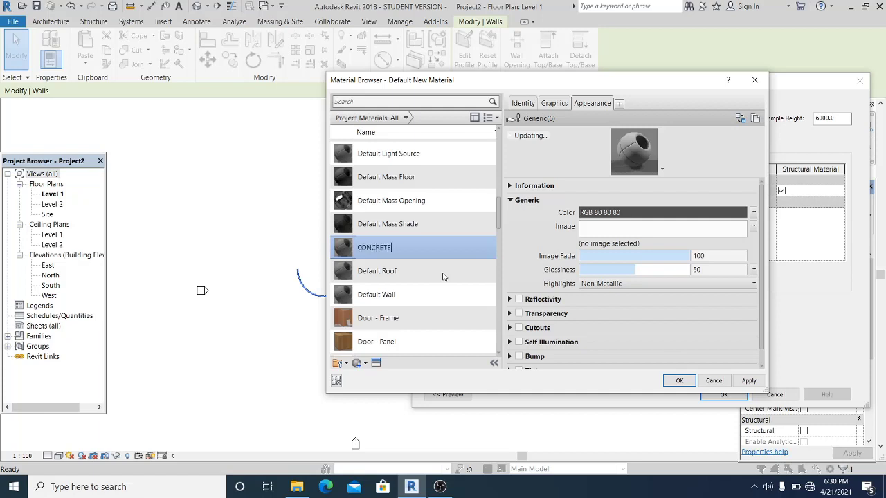
Give CONCRETE the Flat - Efflorescence Gray appearance from the Cast-In-Place concrete assets and apply it to the wall type's structure layer
click(740, 118)
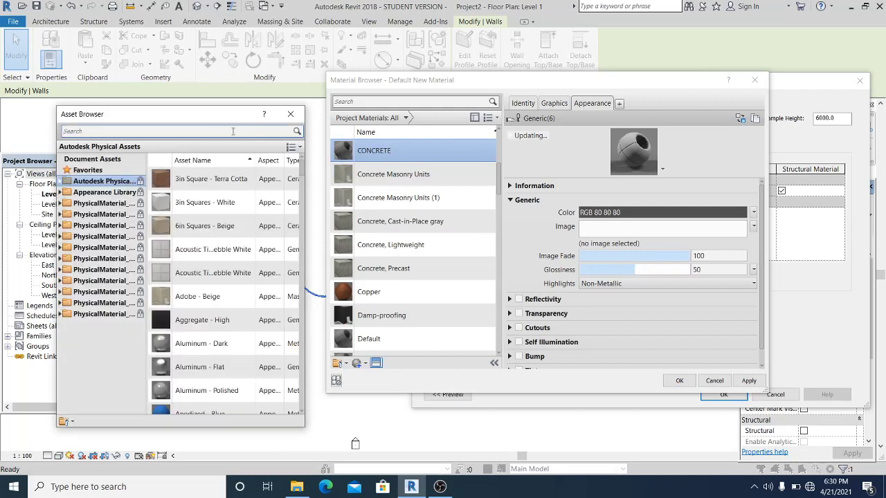
drag(215, 119, 576, 114)
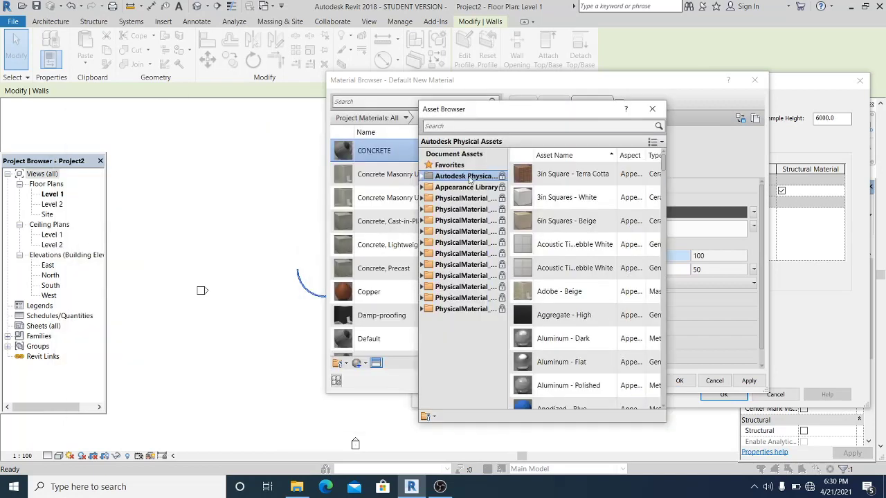
click(423, 187)
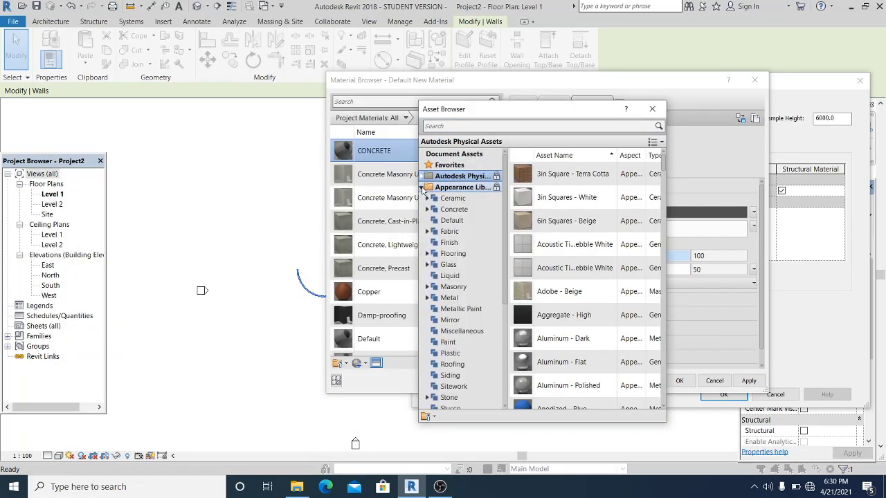
double_click(453, 210)
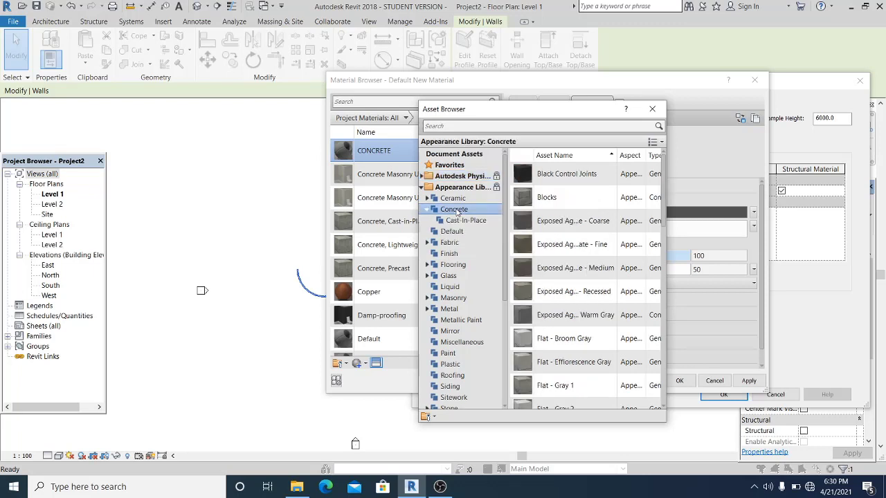
click(462, 220)
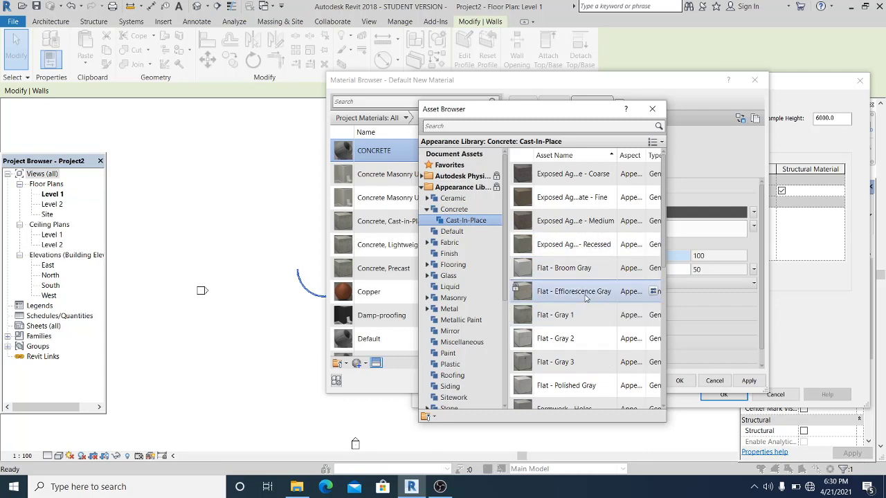
double_click(594, 336)
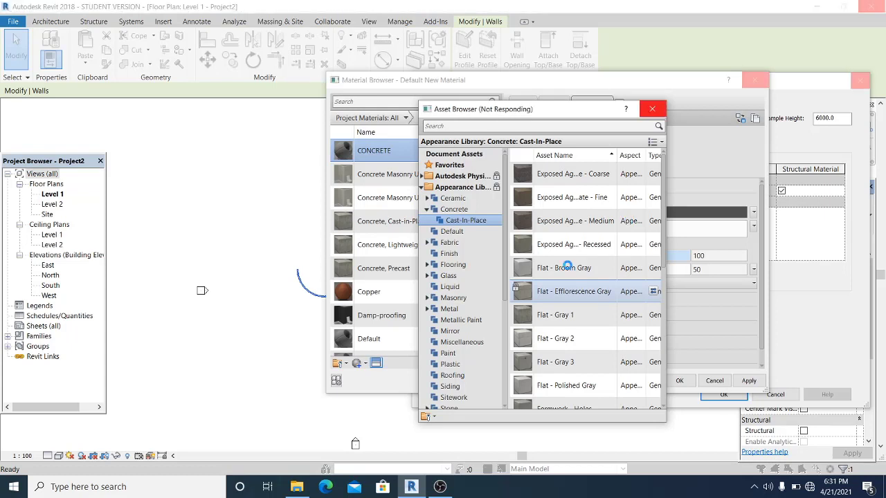
click(655, 112)
click(682, 382)
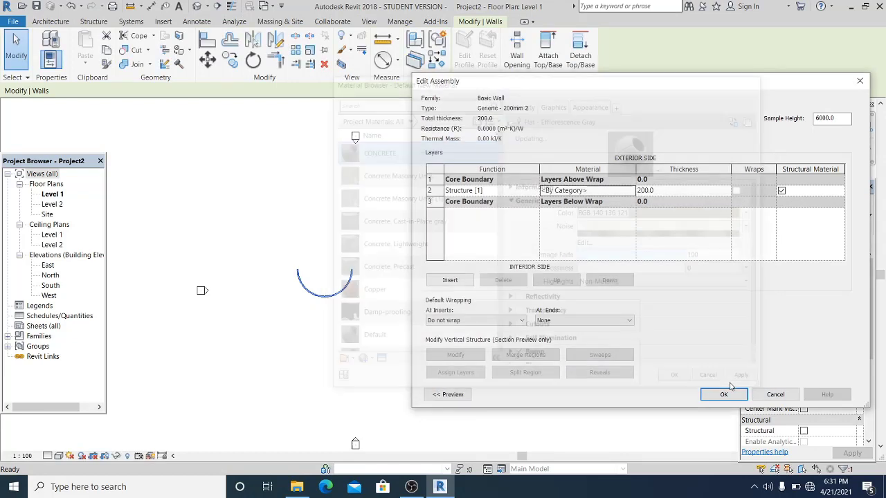
click(727, 394)
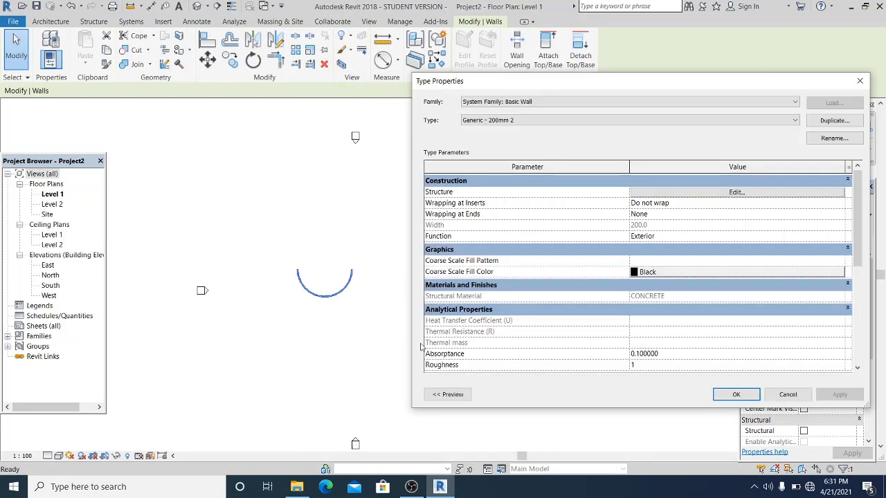
click(727, 394)
click(531, 362)
Start an in-place mass named Mass 1
scroll(270, 290, up, 1)
middle_drag(328, 294, 290, 240)
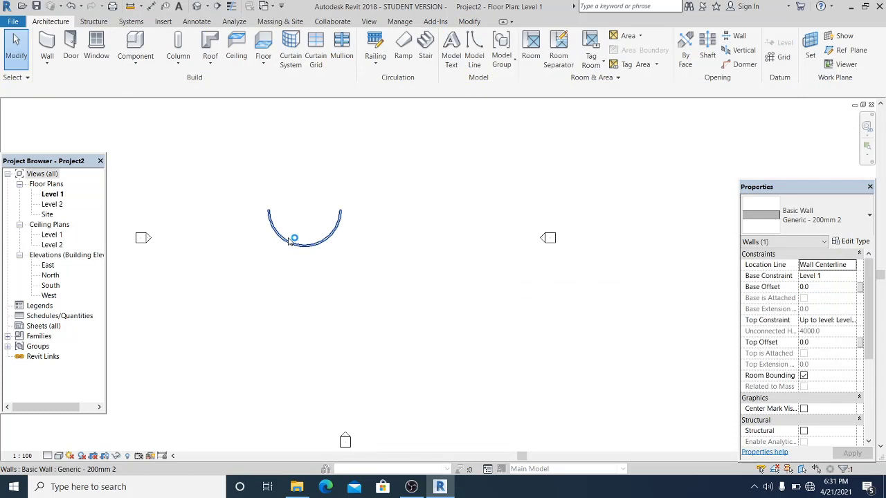
middle_drag(391, 205, 432, 248)
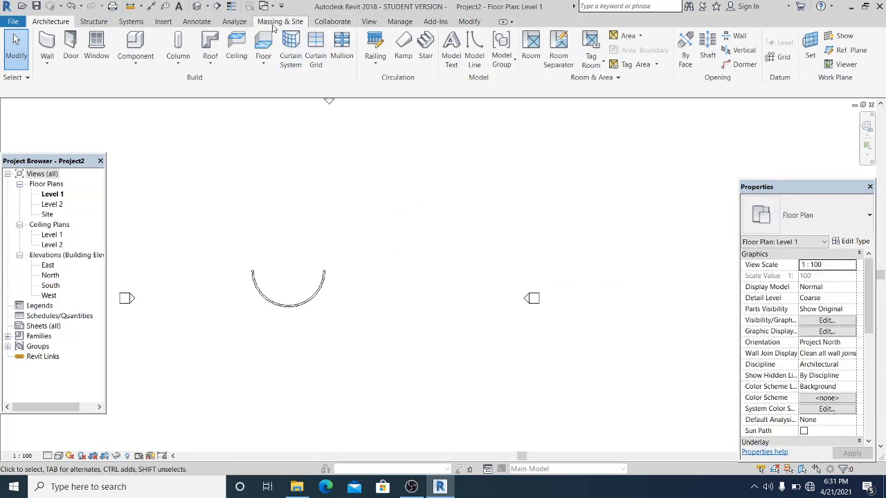
click(280, 21)
click(116, 48)
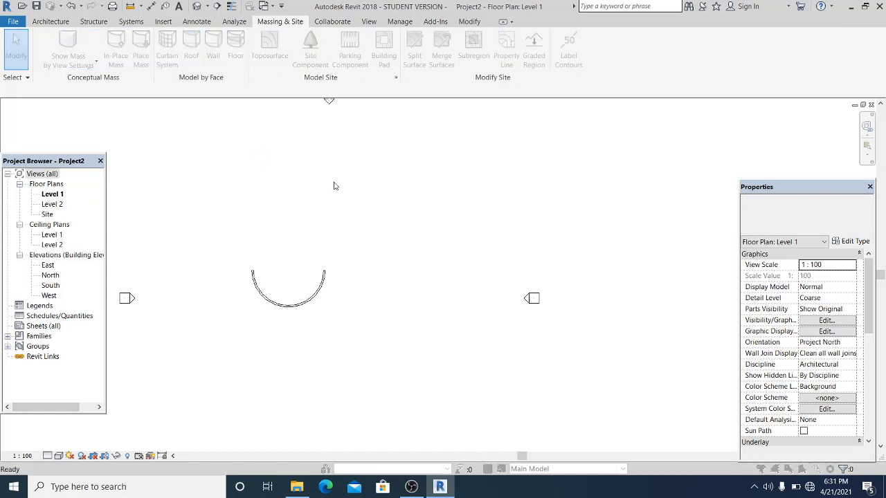
click(516, 290)
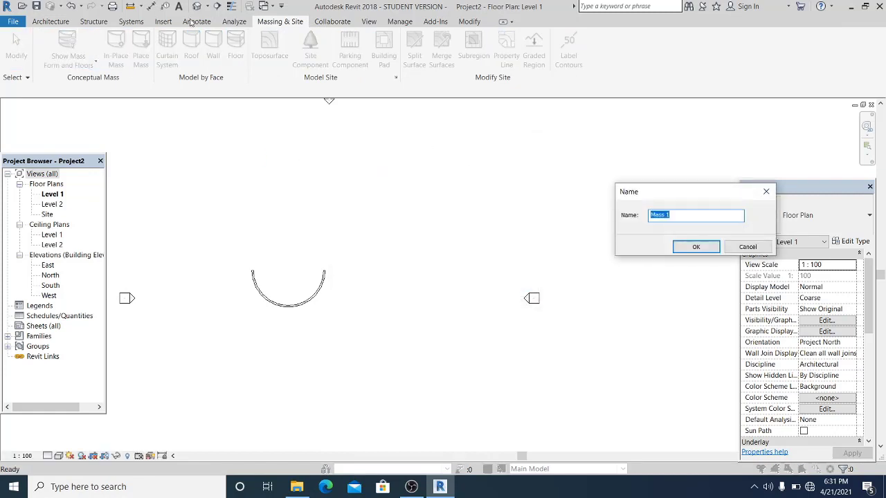
click(695, 247)
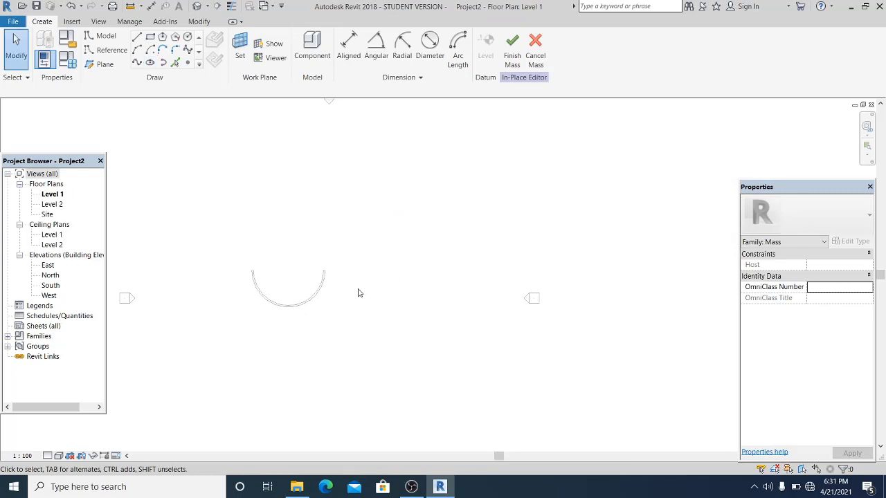
Draw a semicircular model line of about 5000 mm radius in the mass, just east of the curved wall on Level 1
click(138, 50)
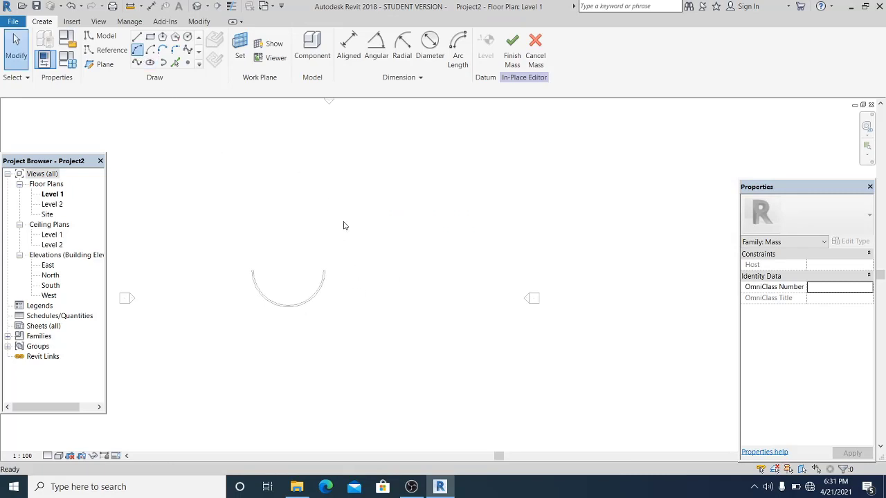
click(324, 271)
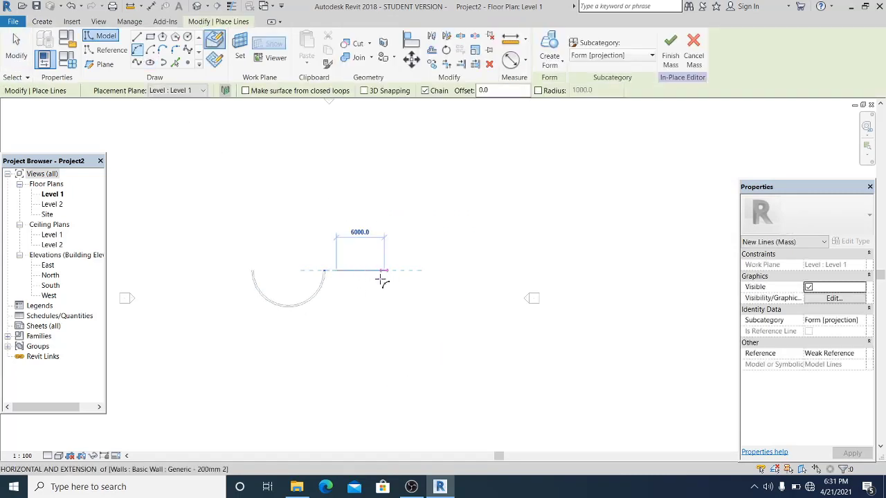
click(425, 271)
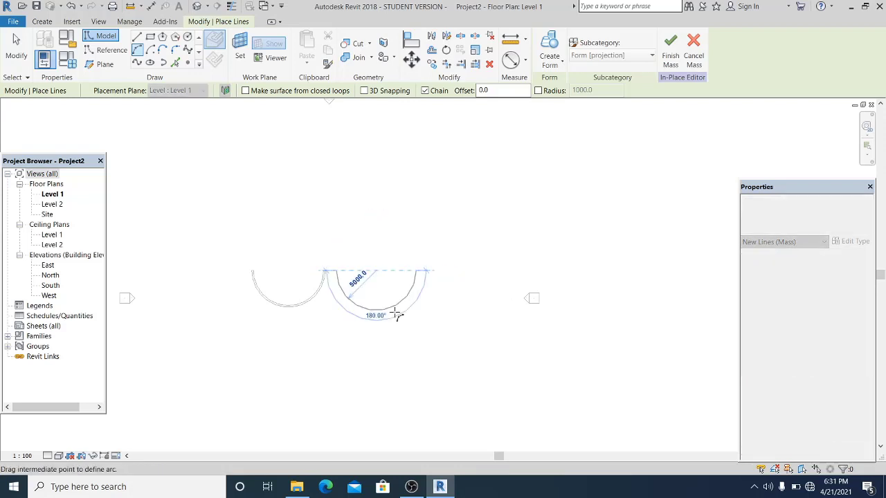
click(396, 315)
key(Escape)
key(Escape)
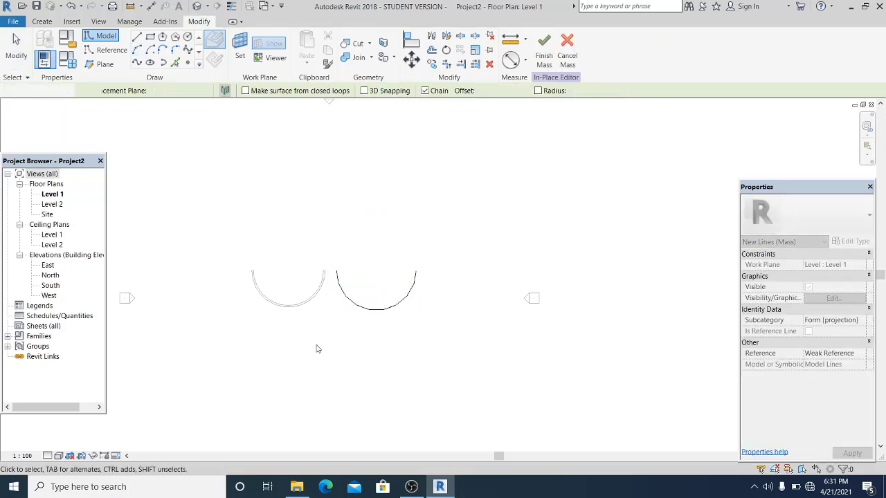
Open the default 3D view and create a solid form from the semicircular model line
click(197, 6)
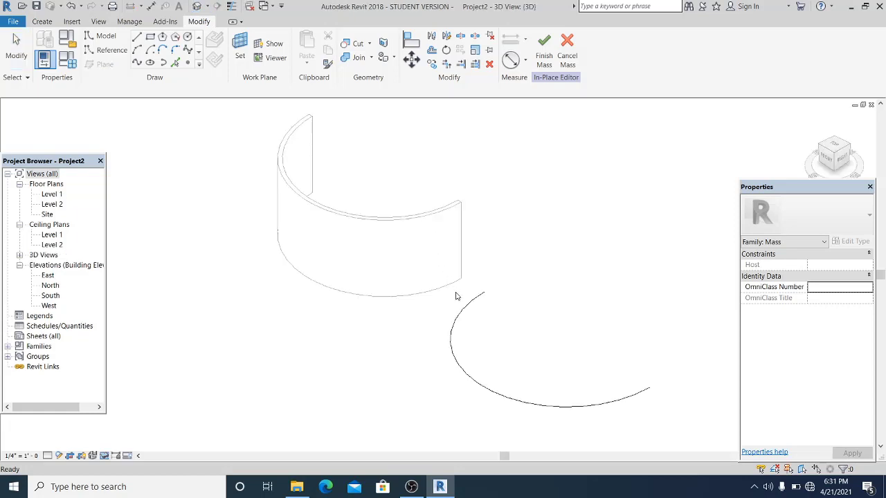
click(462, 320)
click(552, 61)
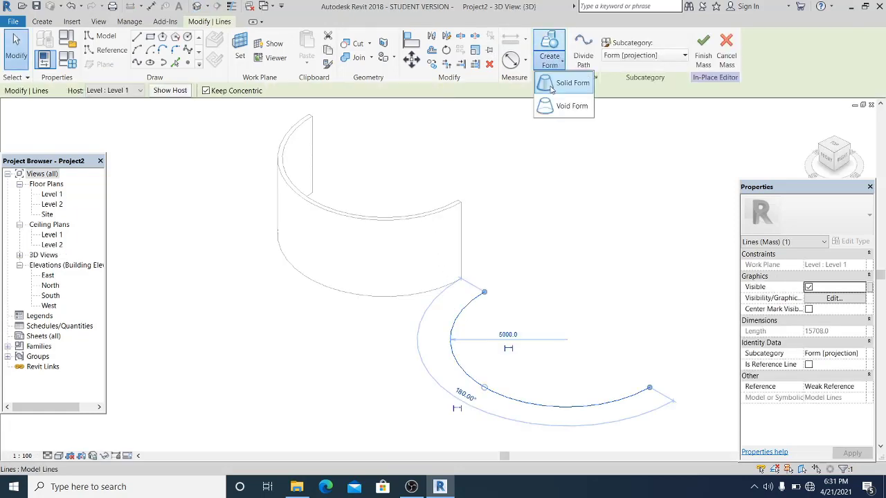
click(569, 84)
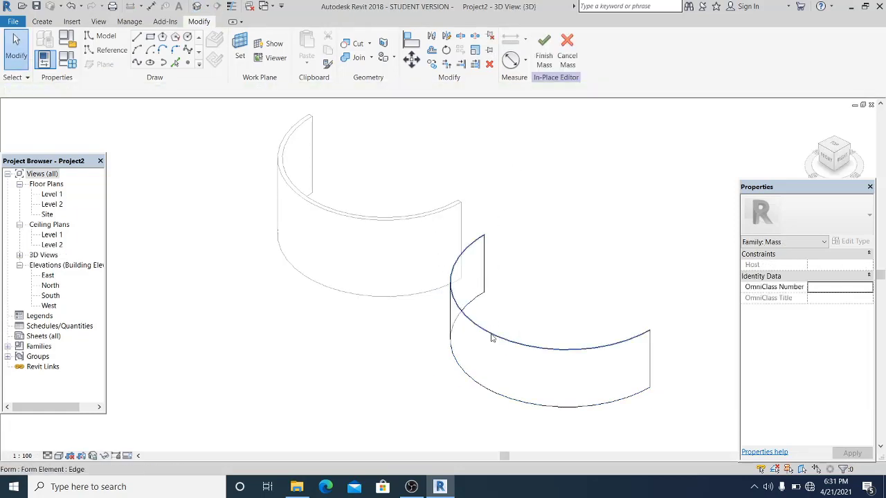
Reshape the upper arc edge of the mass form outward to a radius of about 5110 mm so the face slopes
click(493, 338)
click(529, 276)
middle_drag(527, 248, 502, 175)
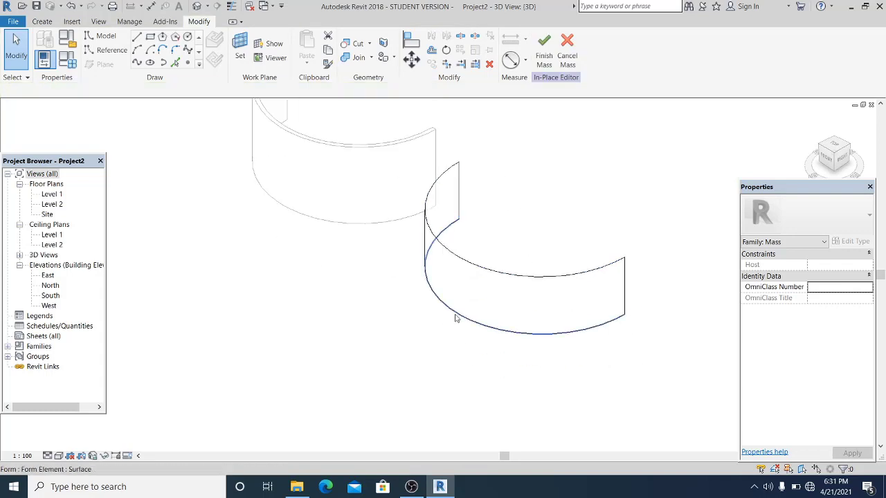
click(471, 260)
click(446, 261)
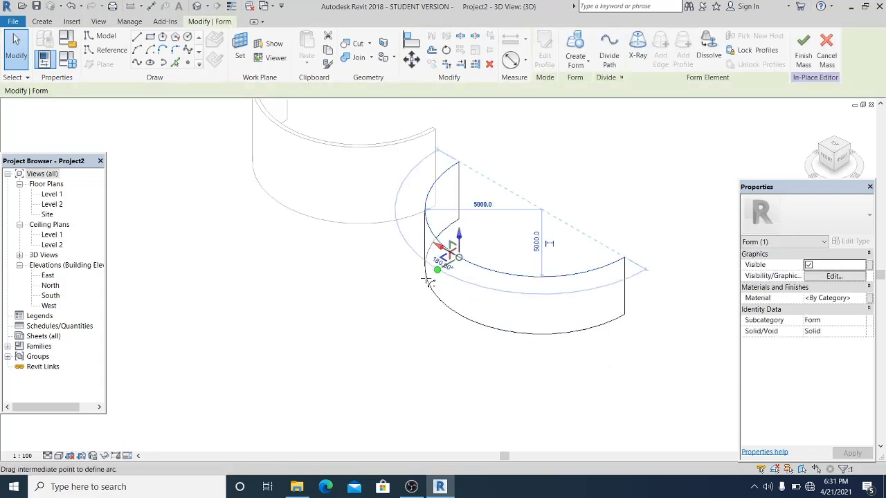
drag(429, 280, 429, 287)
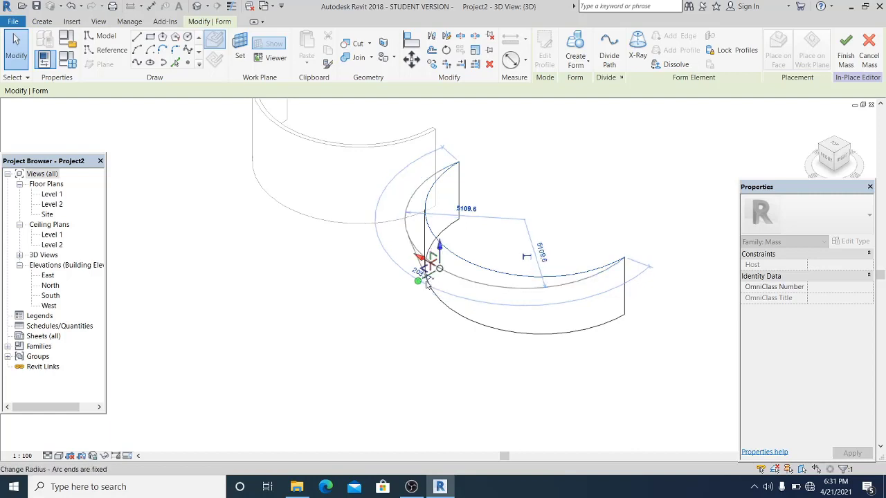
click(420, 334)
Inspect the sloped form from several angles and finish the in-place mass
scroll(420, 334, down, 2)
shift+middle_drag(420, 361, 559, 295)
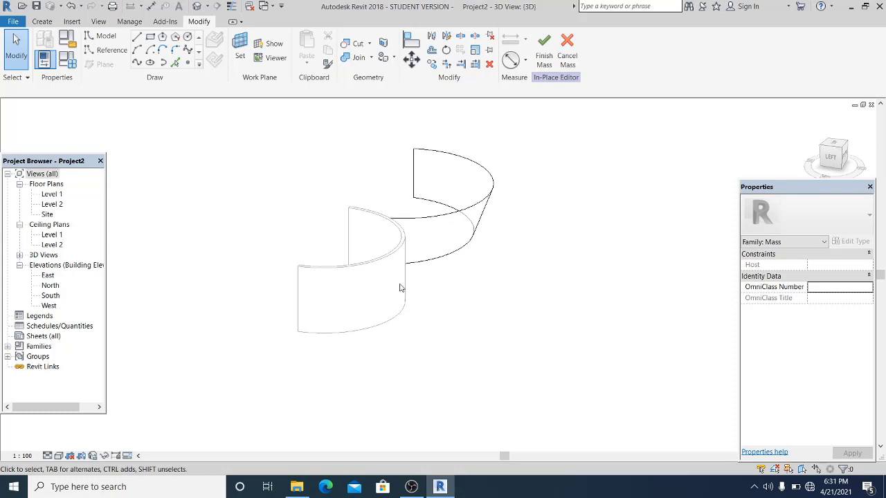
shift+middle_drag(503, 271, 444, 300)
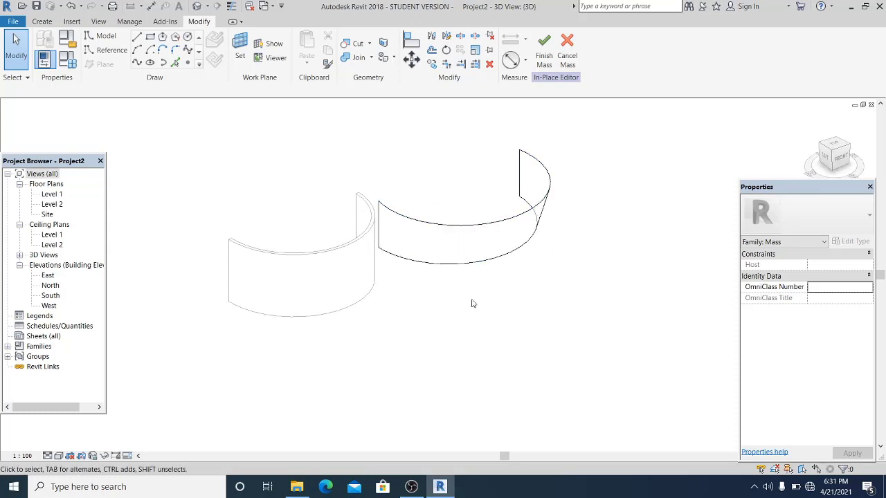
click(544, 48)
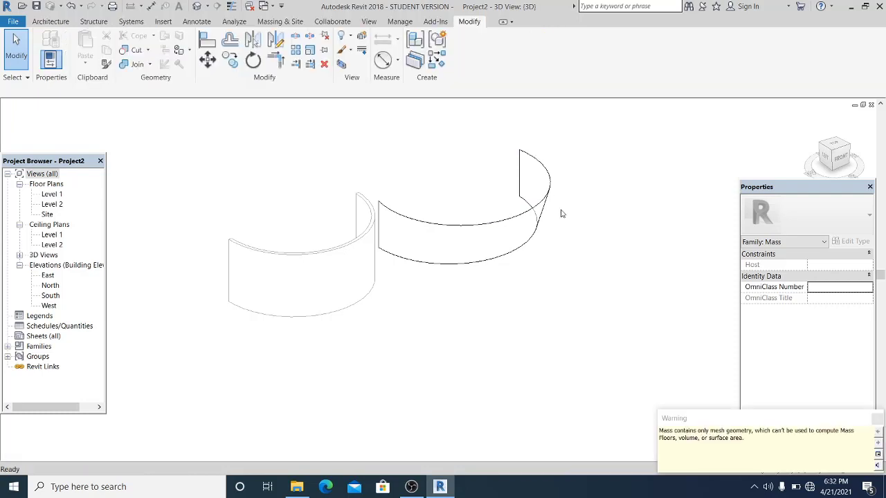
click(583, 259)
middle_drag(616, 301, 574, 328)
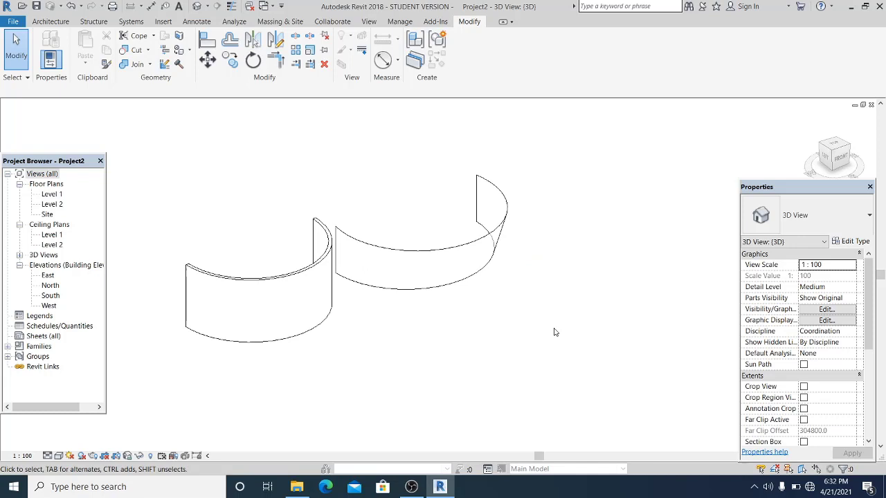
Place a Generic - 200mm wall by face on the curved, sloped face of the mass
scroll(331, 325, up, 1)
scroll(331, 324, down, 2)
middle_drag(350, 332, 402, 318)
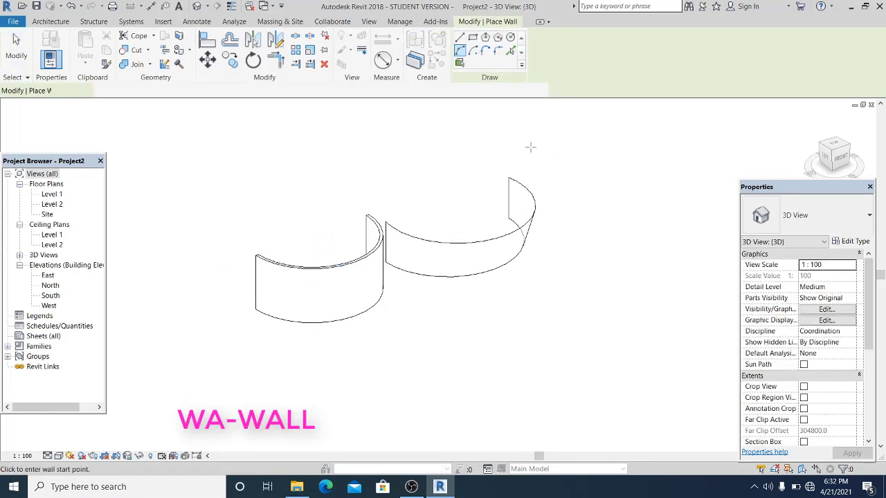
click(459, 63)
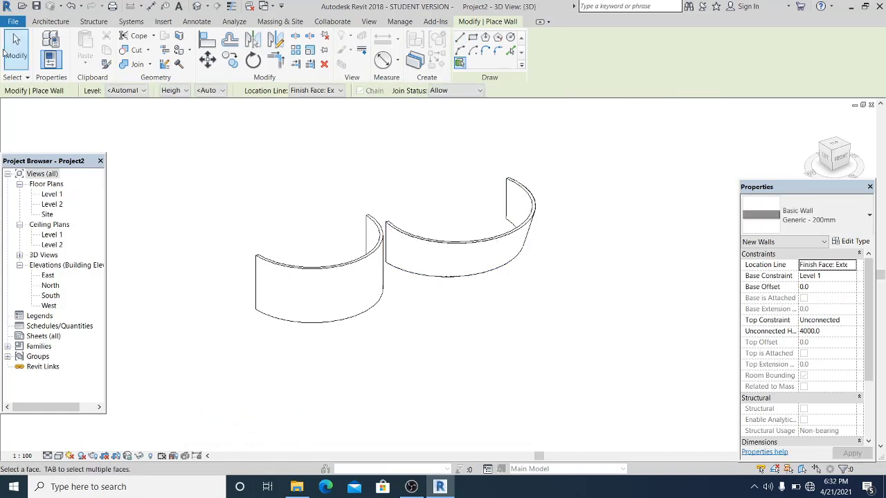
click(15, 48)
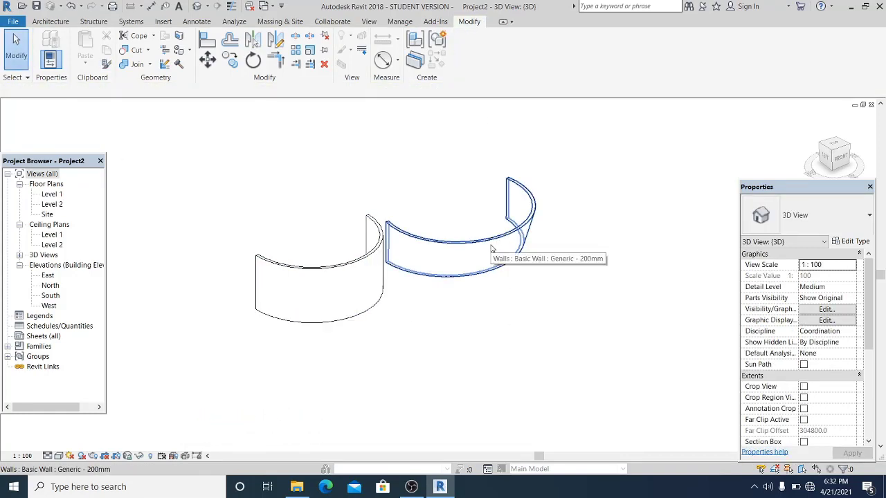
Delete the in-place mass Mass 1 behind the sloped wall, keeping the wall
key(Tab)
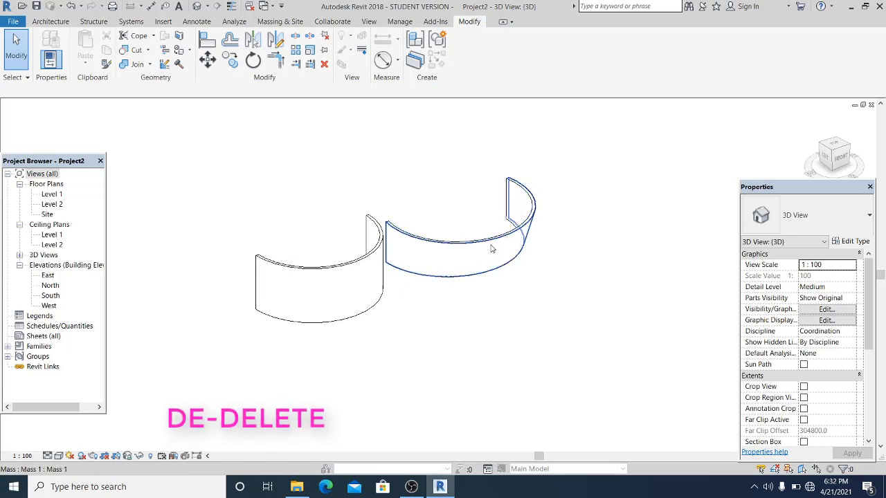
click(491, 249)
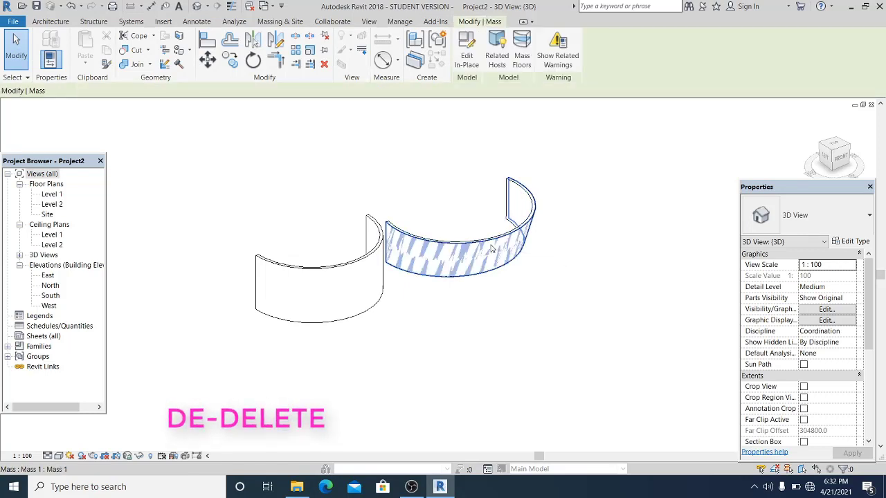
click(585, 287)
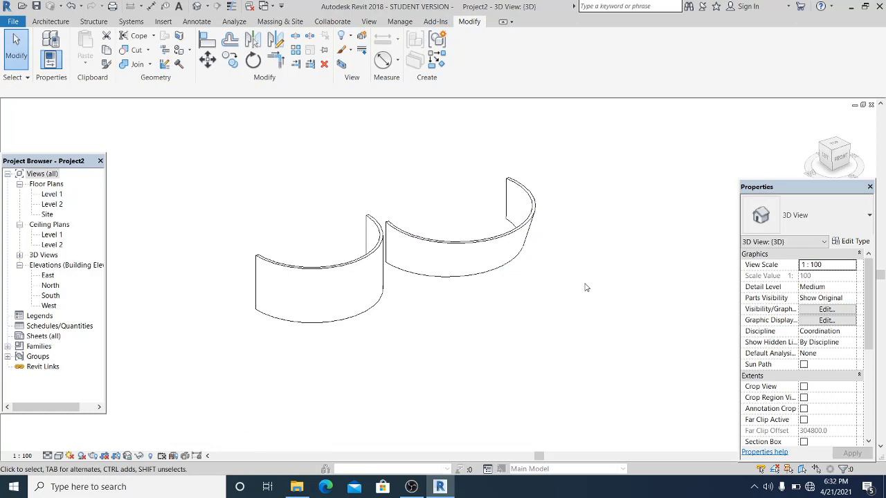
Assign the CONCRETE material to the structure layer of the sloped wall's type, Generic - 200mm
middle_drag(549, 365, 548, 339)
mouse_move(483, 366)
shift+middle_down()
mouse_move(485, 374)
mouse_move(496, 357)
shift+middle_up()
click(488, 274)
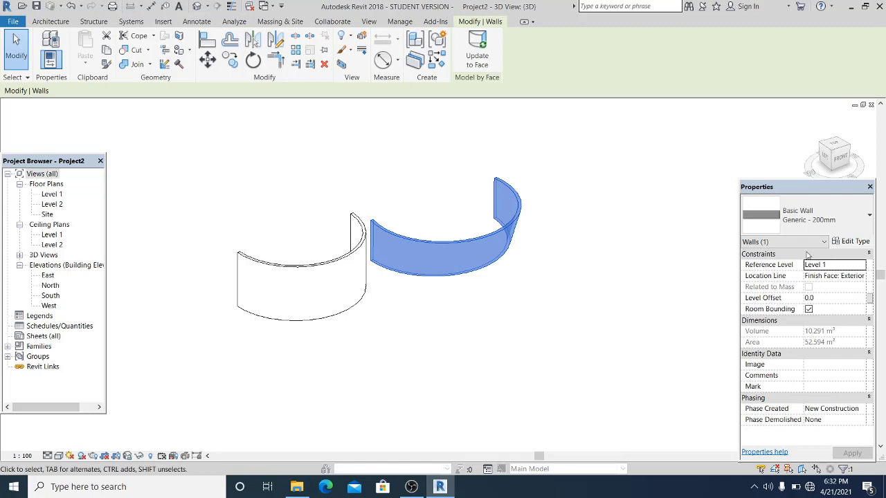
click(854, 242)
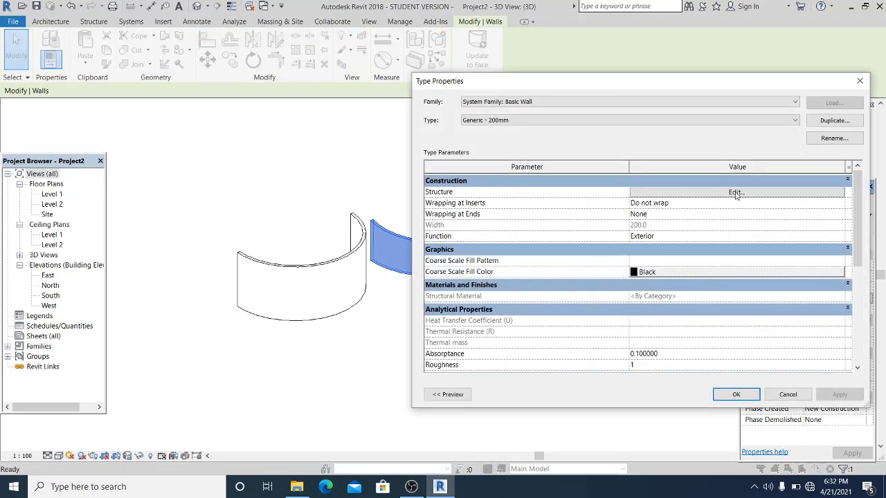
click(735, 193)
click(601, 193)
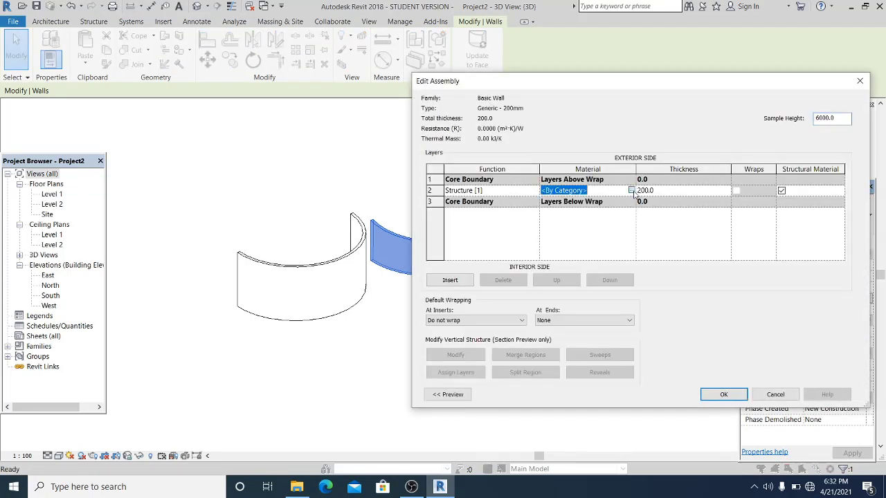
click(631, 190)
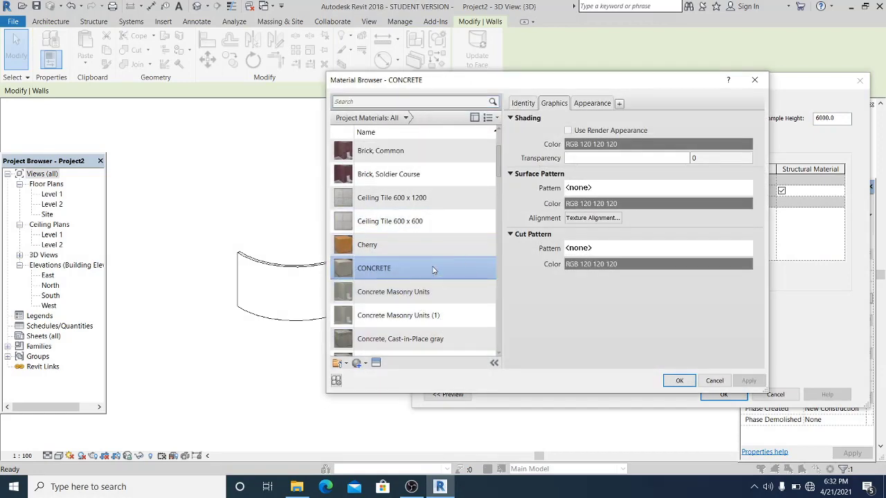
click(679, 381)
click(724, 394)
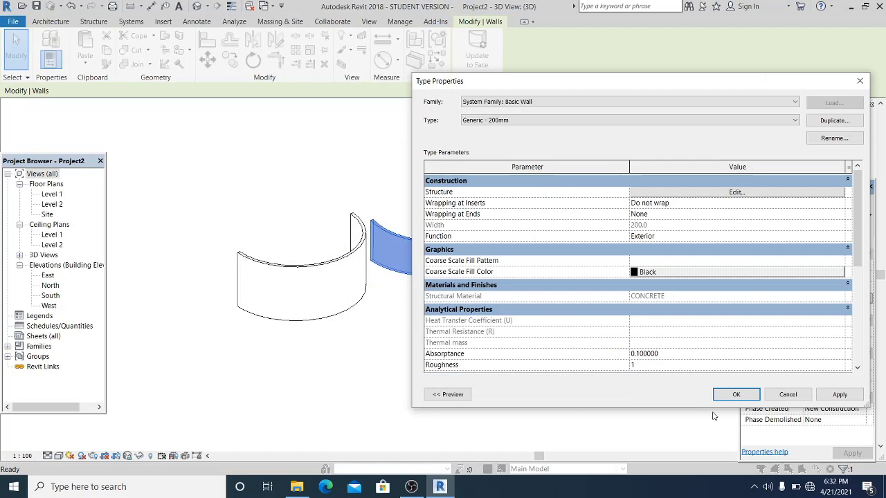
click(736, 395)
click(414, 354)
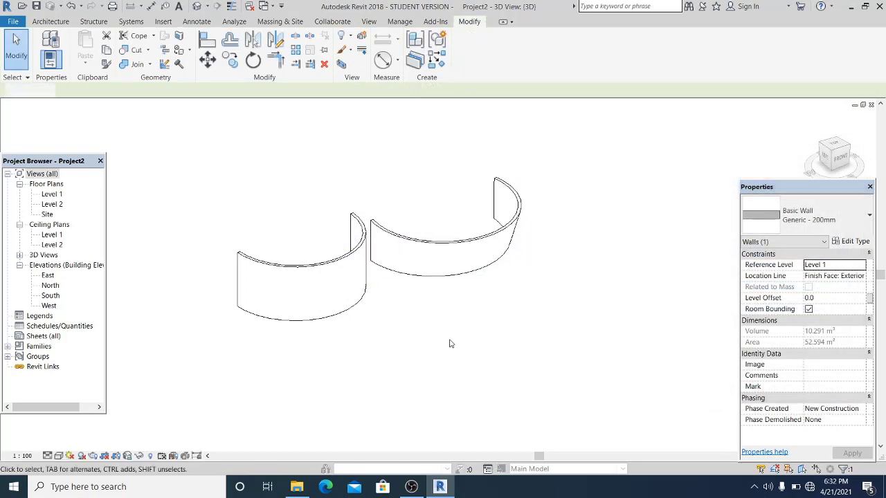
Display the 3D view at Fine detail level in the Realistic visual style and inspect both concrete walls
click(48, 455)
click(57, 444)
click(60, 455)
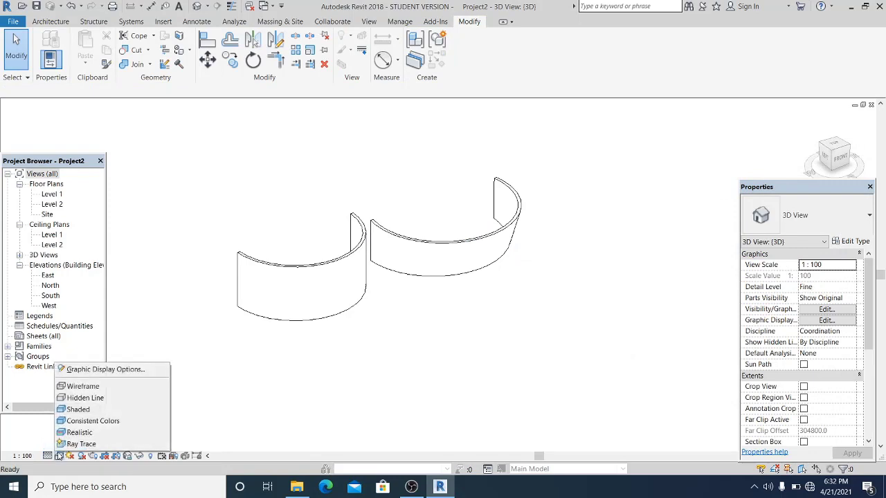
click(79, 432)
shift+middle_drag(539, 312, 513, 350)
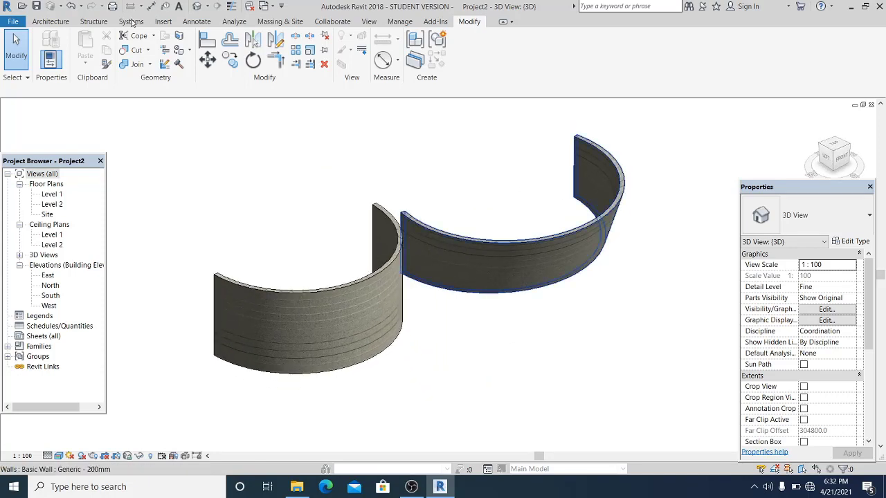
middle_drag(201, 154, 237, 144)
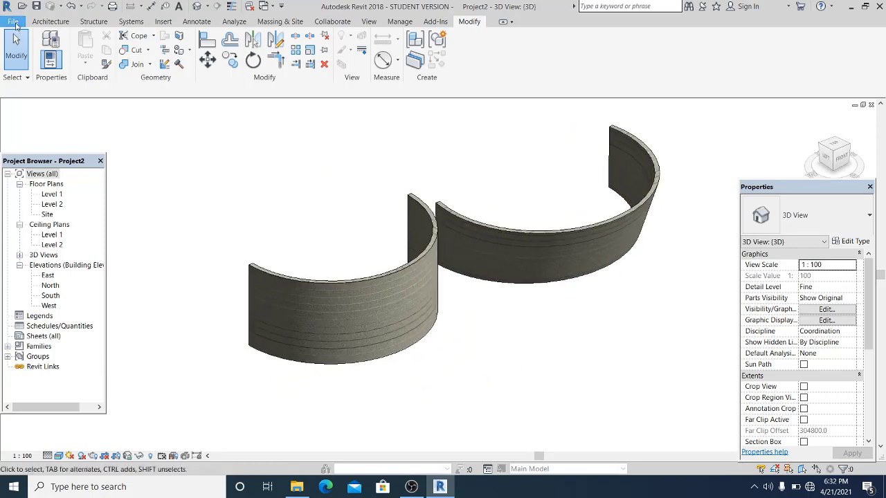
Start a new family and browse the RVT 2018 template files to the English folder in Family Templates
click(14, 21)
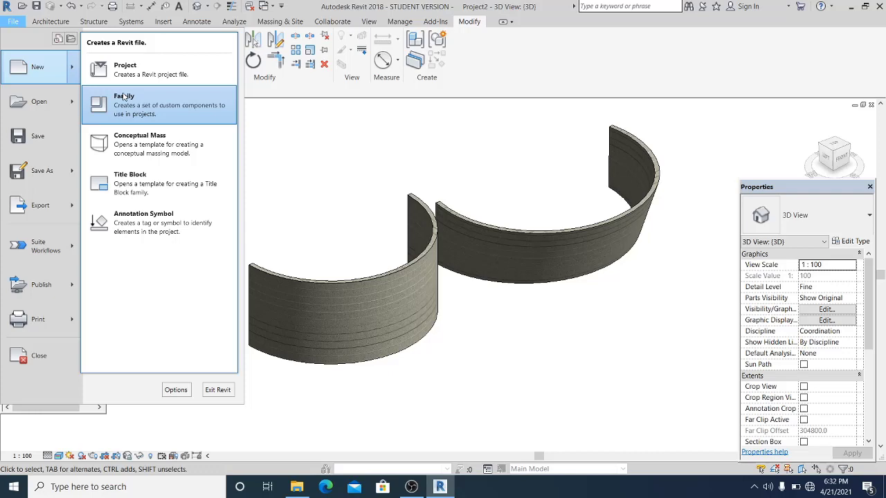
click(312, 190)
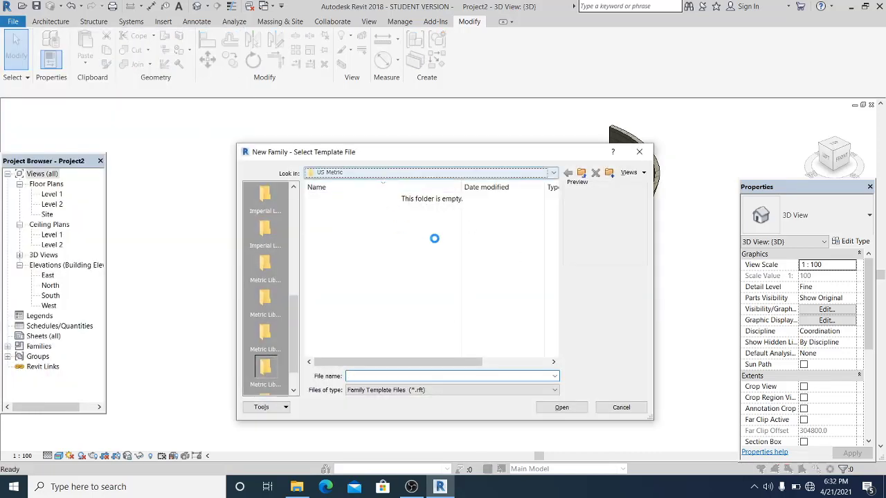
click(429, 173)
scroll(436, 251, up, 3)
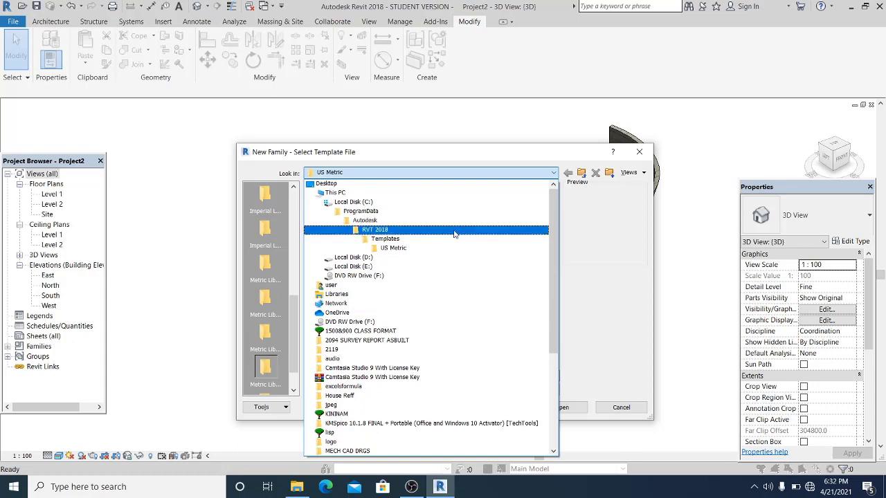
click(455, 232)
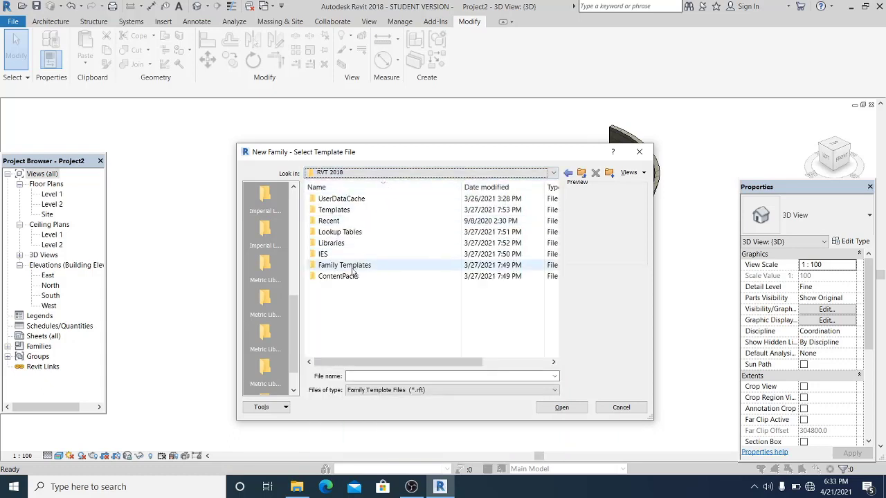
double_click(350, 267)
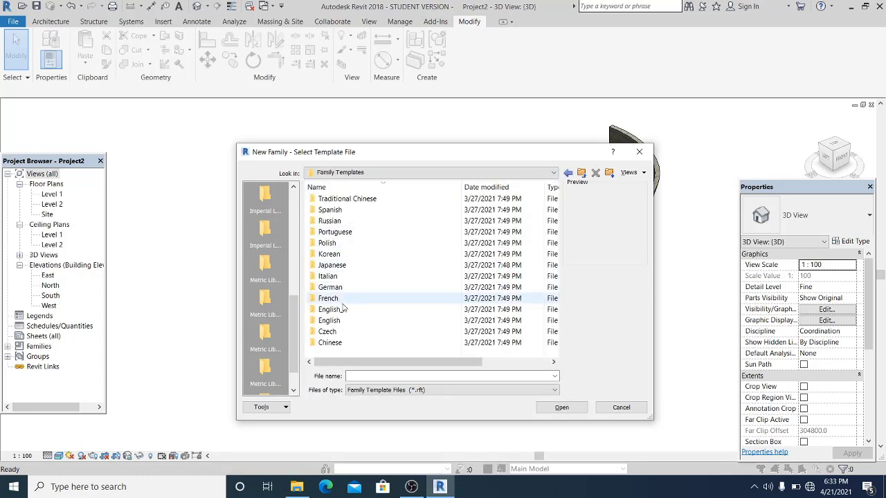
double_click(332, 322)
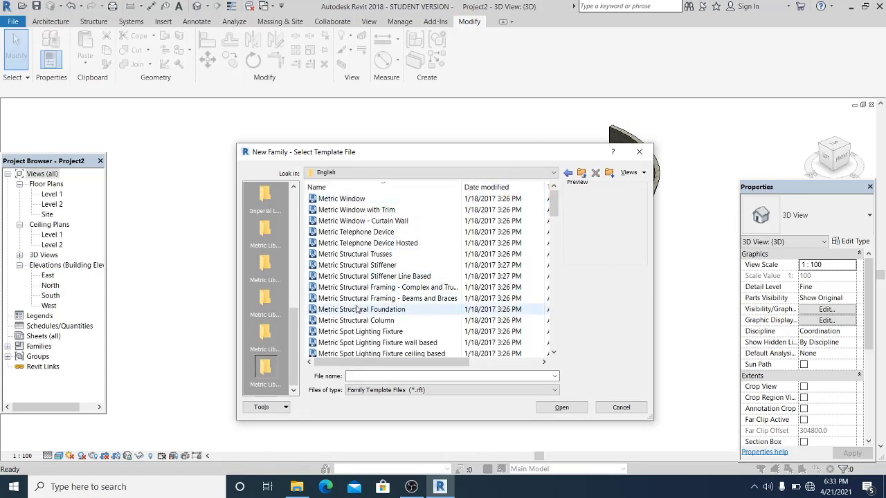
Create the family from the Metric Generic Model face based.rft template
scroll(357, 310, down, 2)
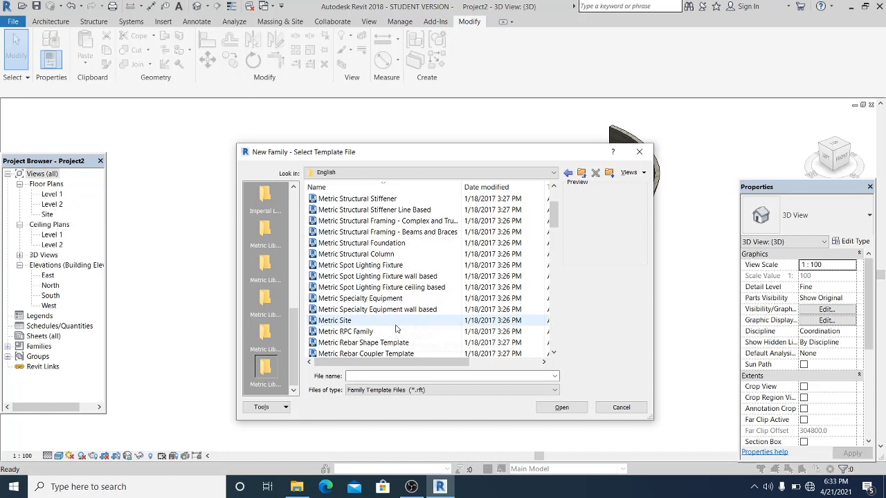
scroll(396, 329, down, 5)
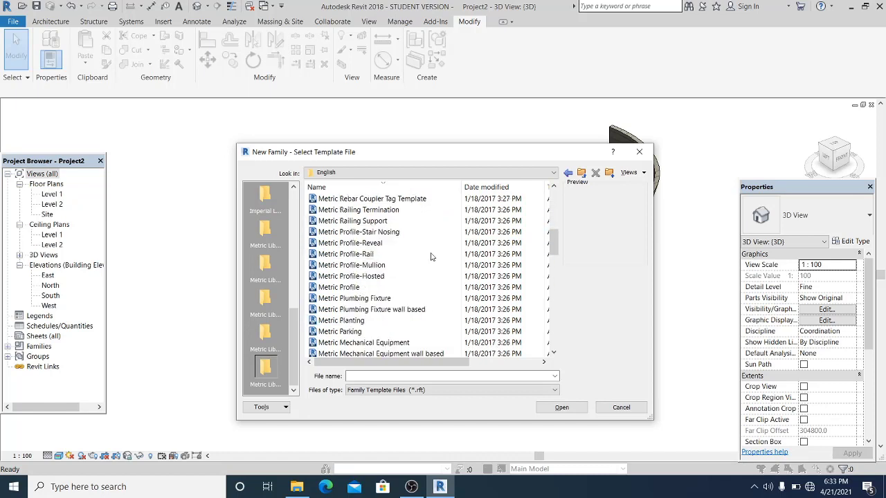
scroll(431, 258, down, 2)
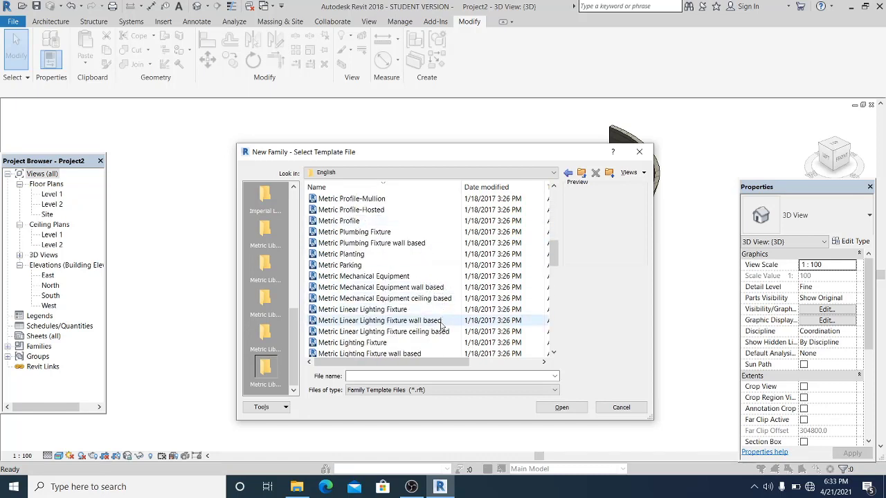
scroll(435, 344, down, 3)
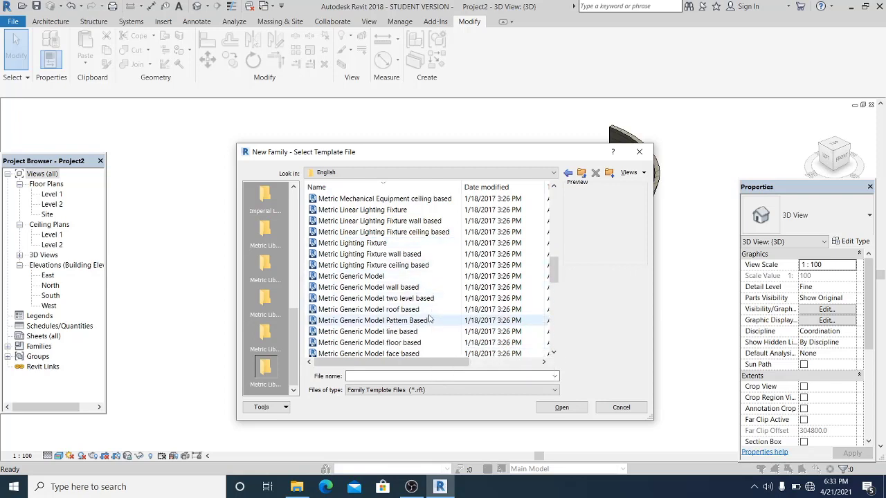
scroll(427, 322, down, 1)
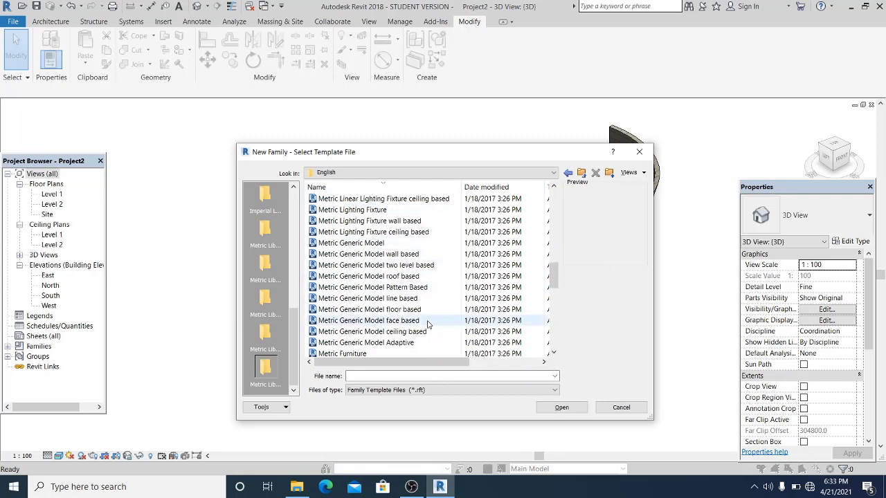
click(416, 321)
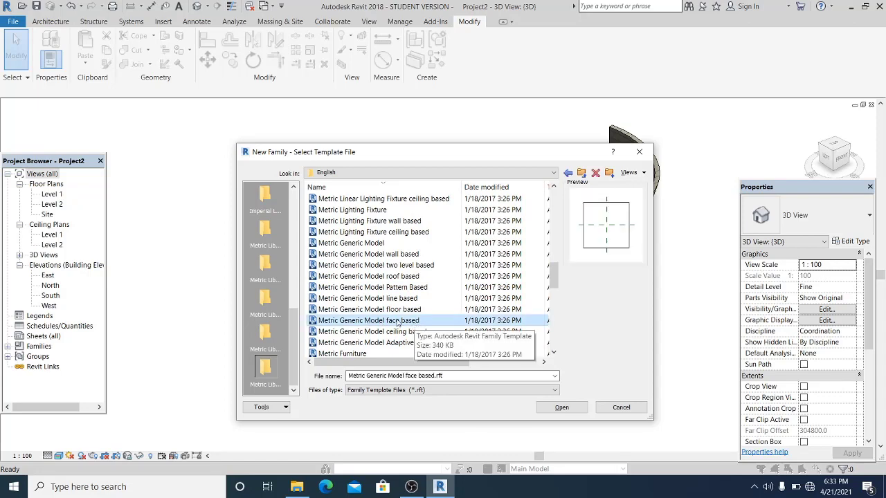
click(547, 411)
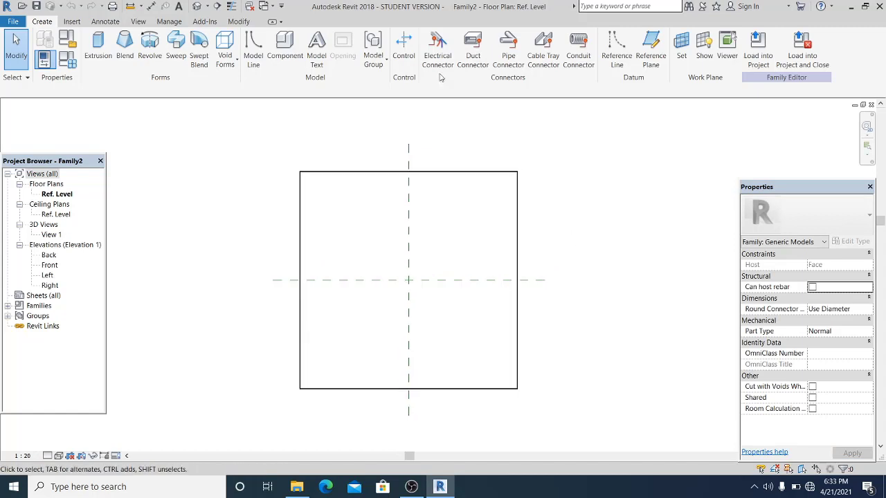
Start a void extrusion and sketch a rectangle about 1700 mm wide and 1900 mm high from the host's lower edge
click(236, 62)
click(255, 134)
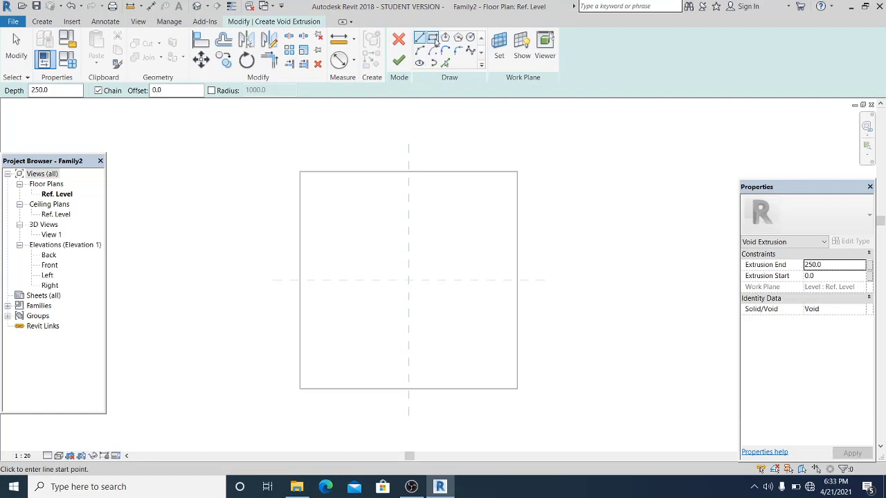
click(433, 38)
click(337, 389)
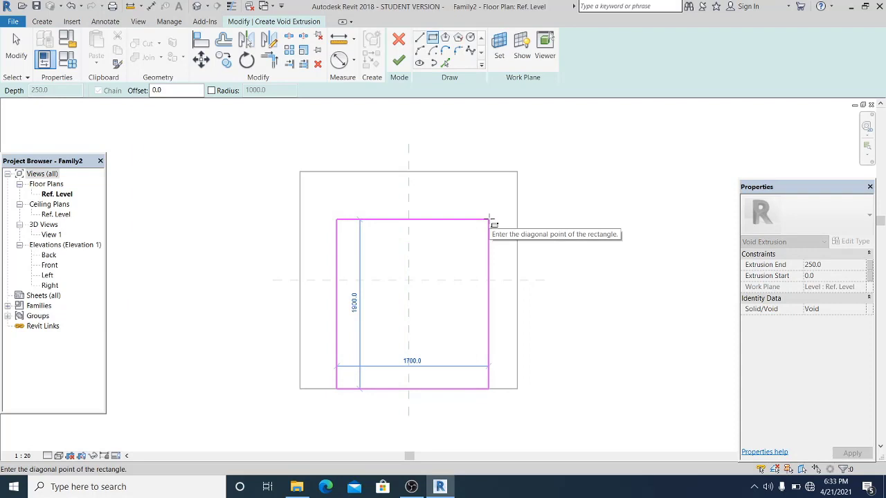
click(350, 239)
key(Escape)
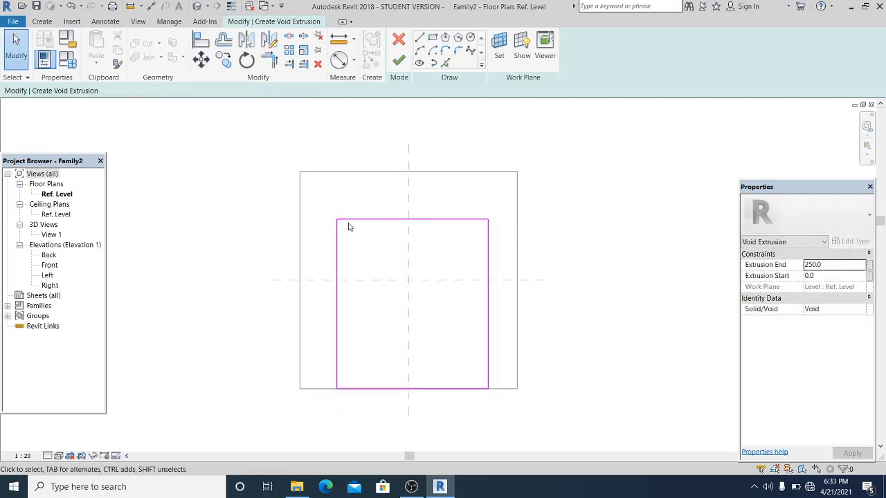
Move the whole rectangle sideways so its bottom midpoint lies on the vertical center reference plane
drag(327, 192, 550, 438)
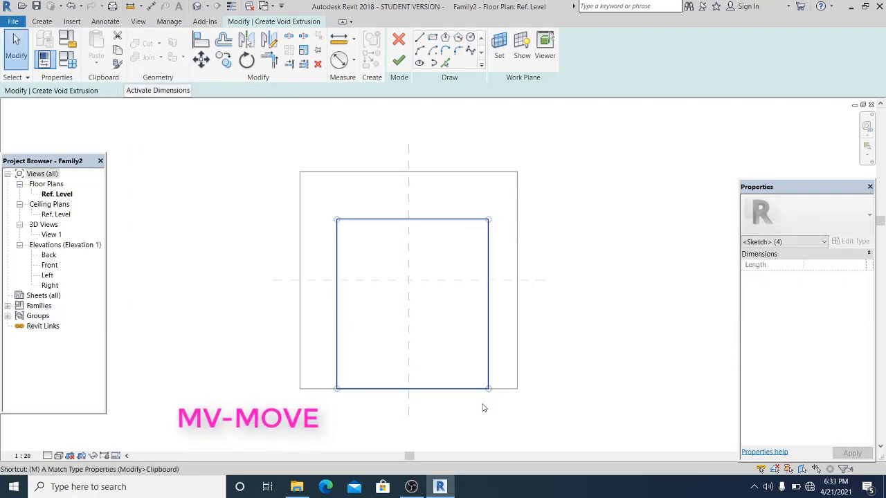
key(m)
key(v)
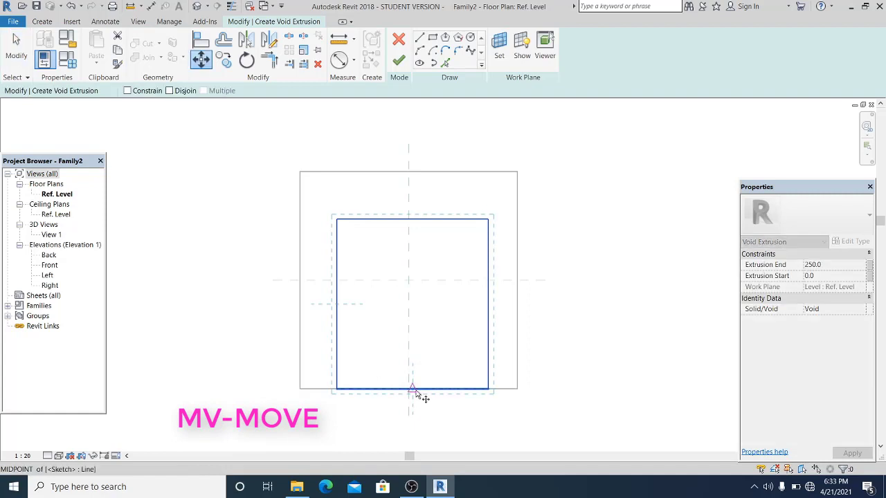
click(412, 390)
click(408, 408)
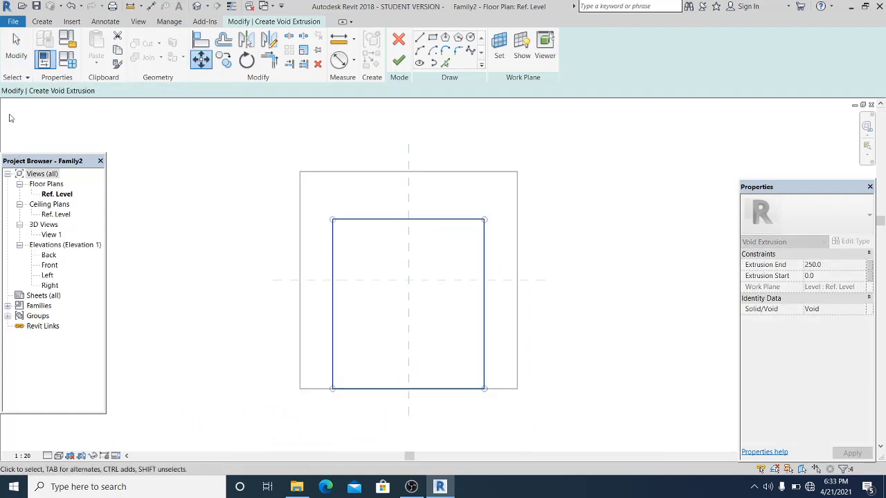
Draw a semicircular start-end-radius arc over the rectangle's top edge, joining its two upper corners
click(21, 56)
click(419, 50)
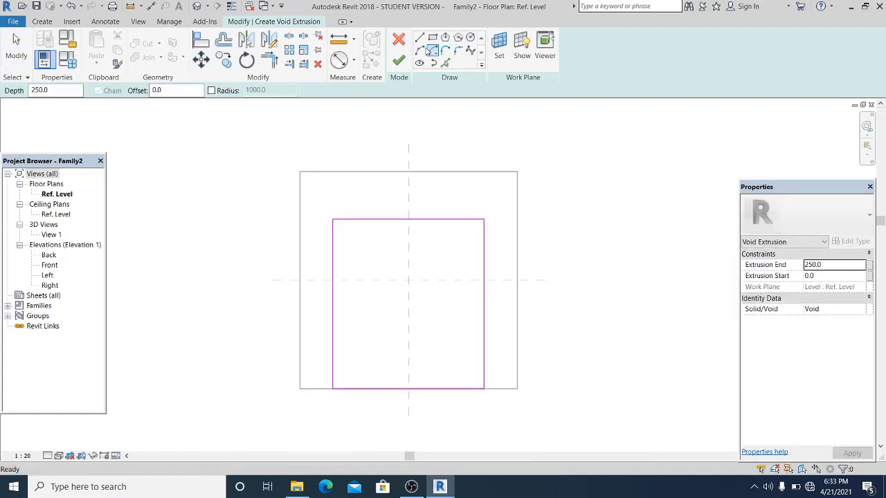
click(333, 219)
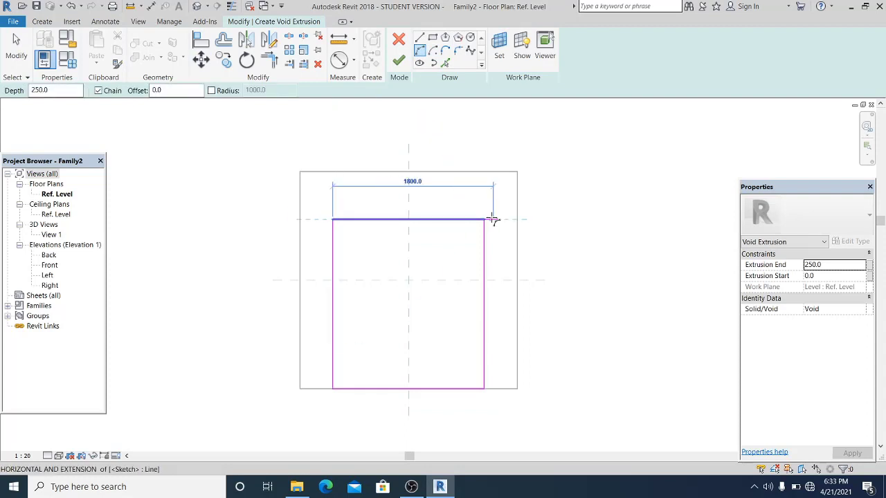
click(484, 219)
scroll(486, 221, up, 1)
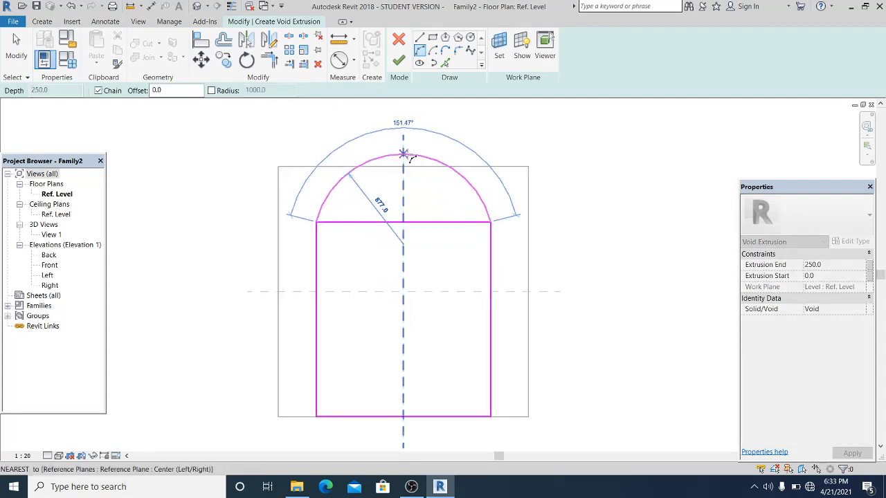
click(410, 134)
click(17, 51)
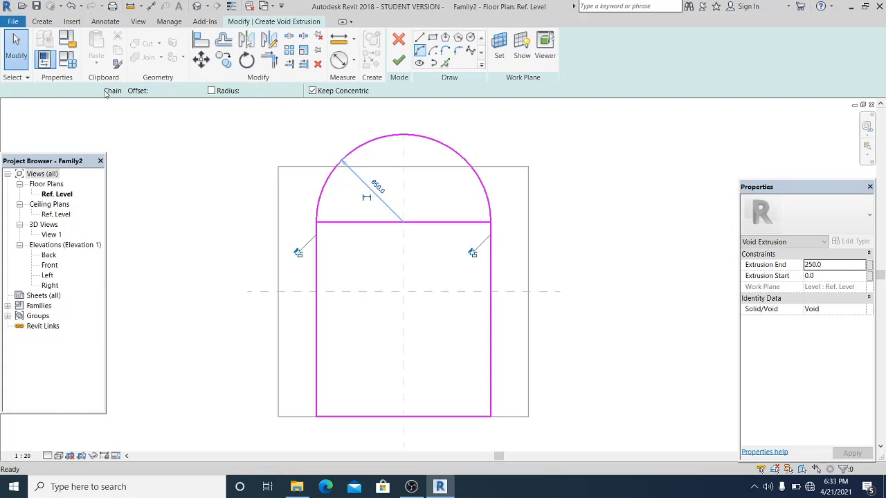
click(317, 237)
key(d)
key(e)
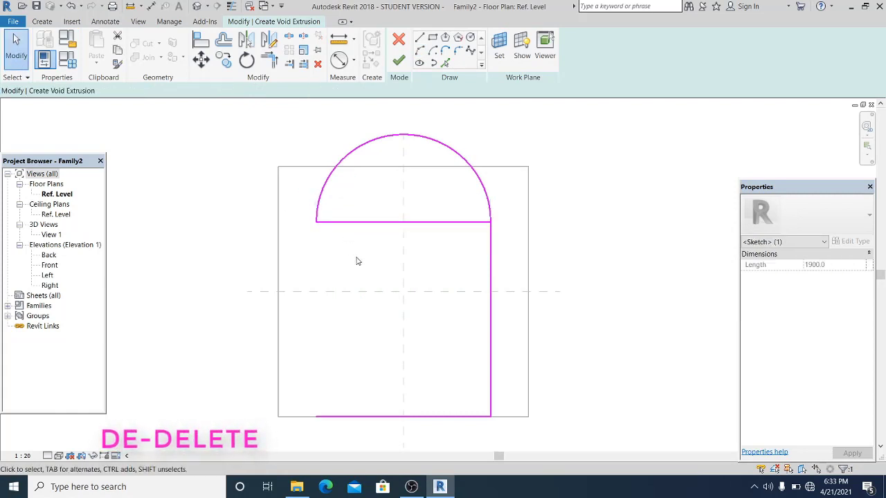
key(ctrl+z)
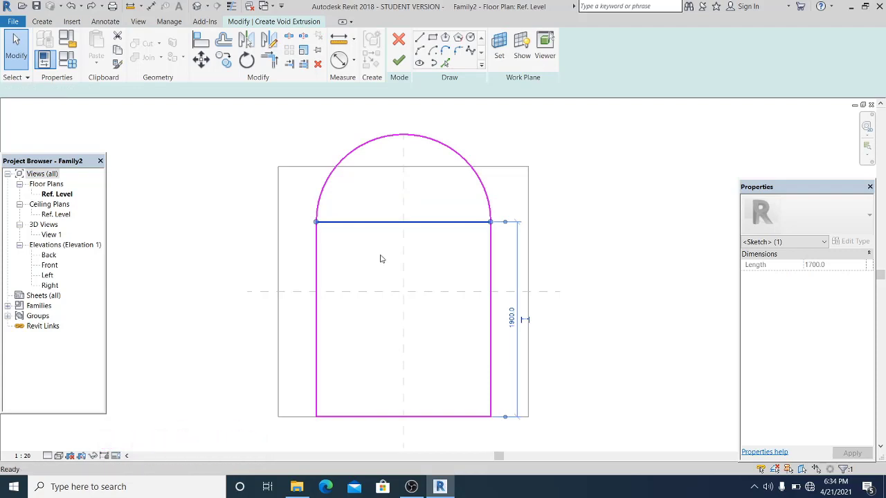
Delete the horizontal line under the arc and move the arc down until its top lies inside the host outline
key(d)
key(e)
click(432, 139)
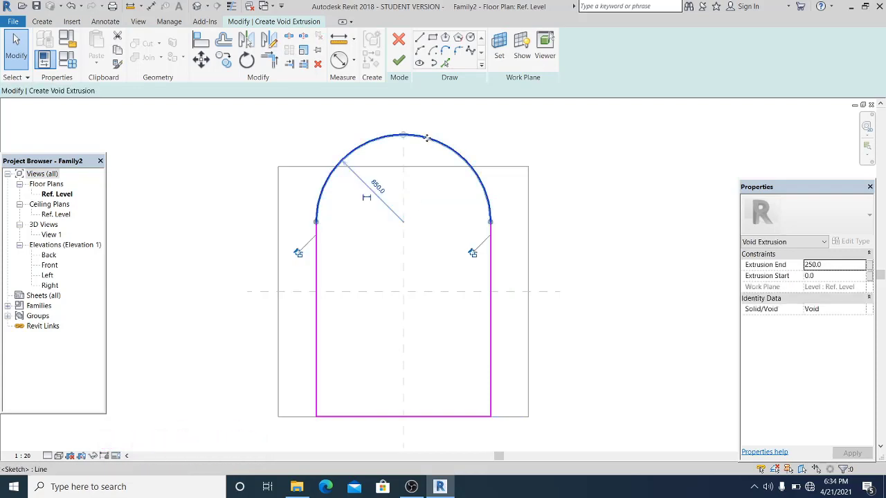
drag(432, 140, 427, 179)
click(548, 189)
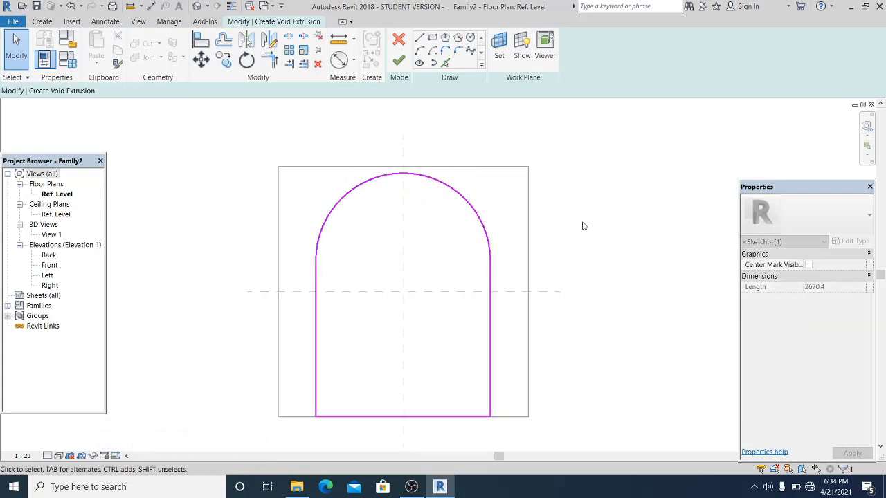
Move the bottom line of the void profile up, slightly inside the host outline
middle_drag(493, 363, 463, 329)
click(396, 385)
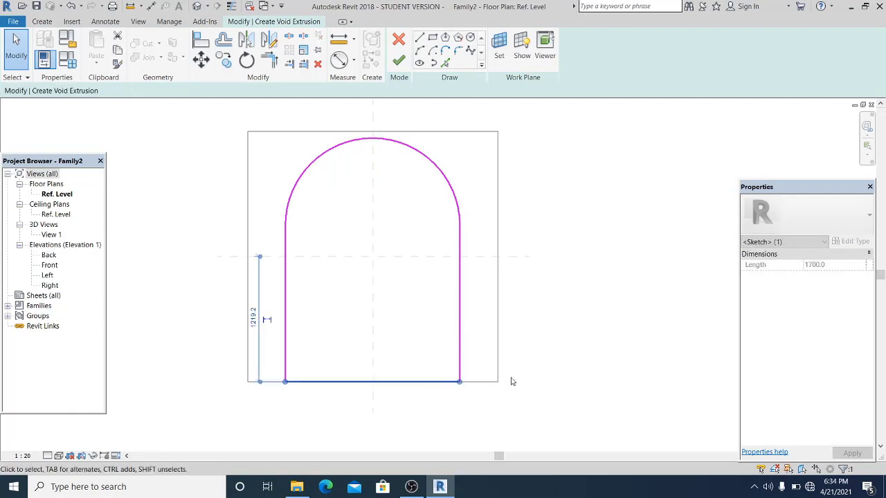
click(439, 372)
click(394, 383)
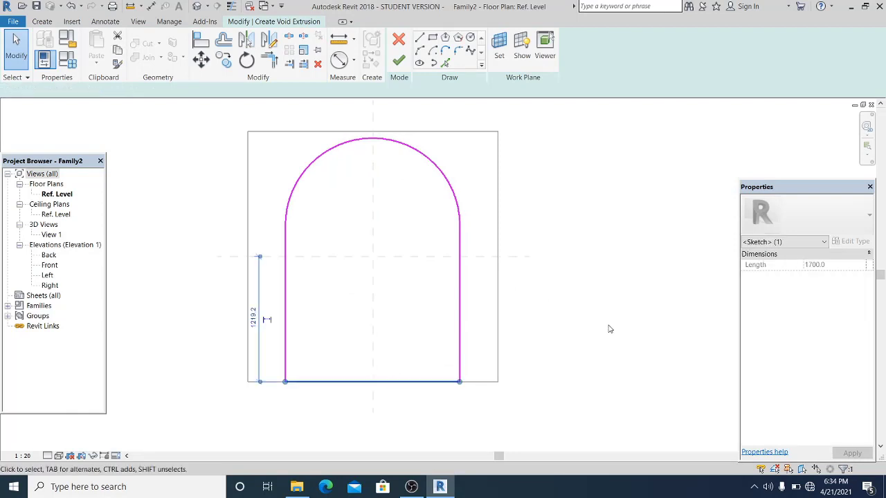
click(413, 381)
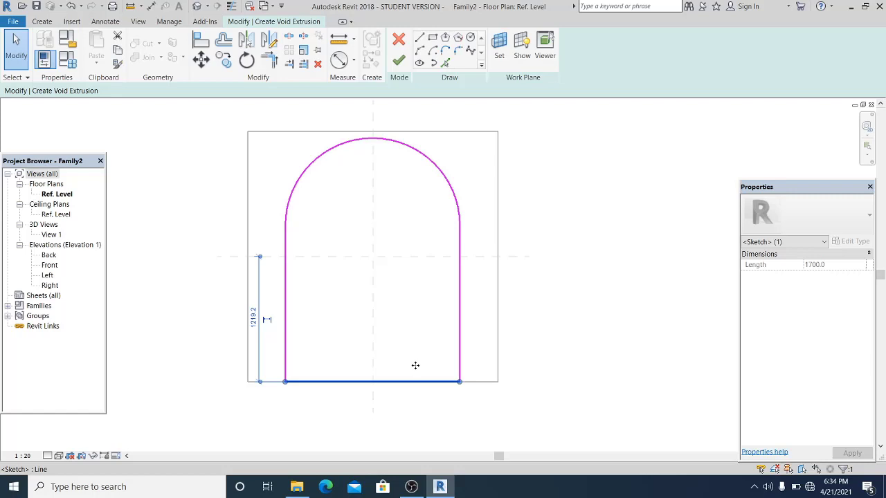
drag(415, 365, 400, 372)
click(279, 403)
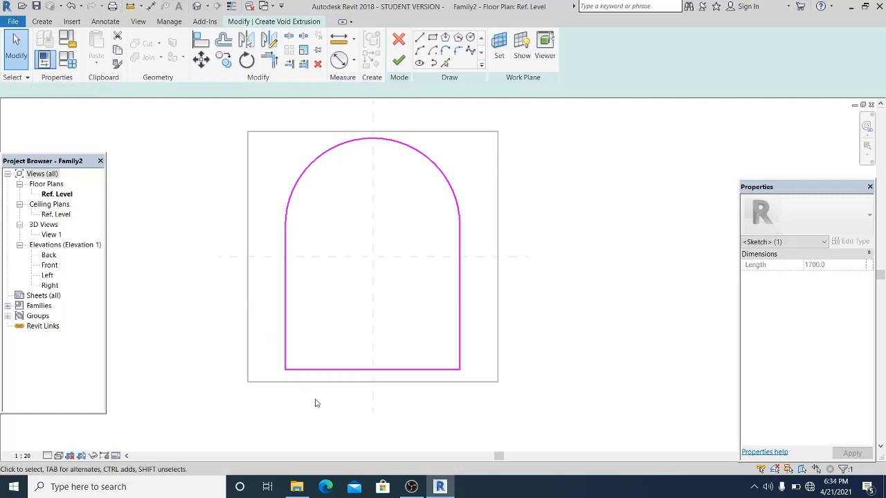
Move the bottom line of the void profile down past the host's lower edge, about 1300 mm below the horizontal center reference plane
middle_drag(407, 392, 356, 395)
middle_drag(420, 341, 441, 345)
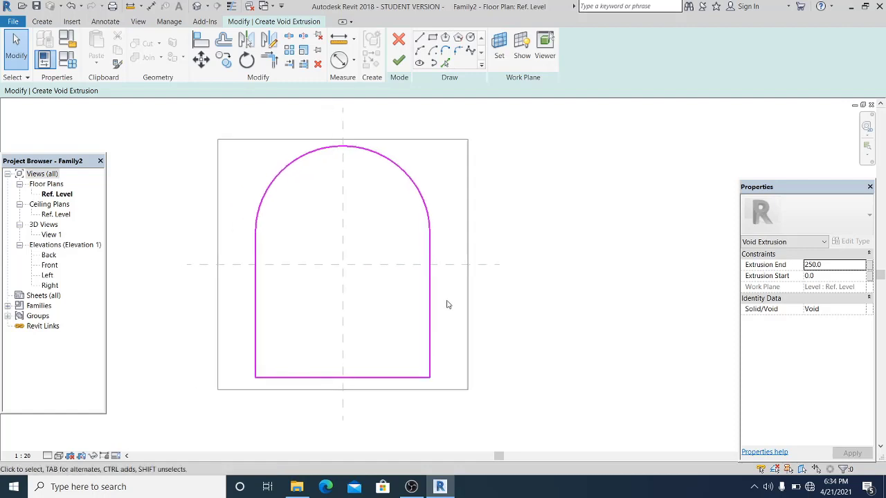
middle_drag(572, 250, 659, 260)
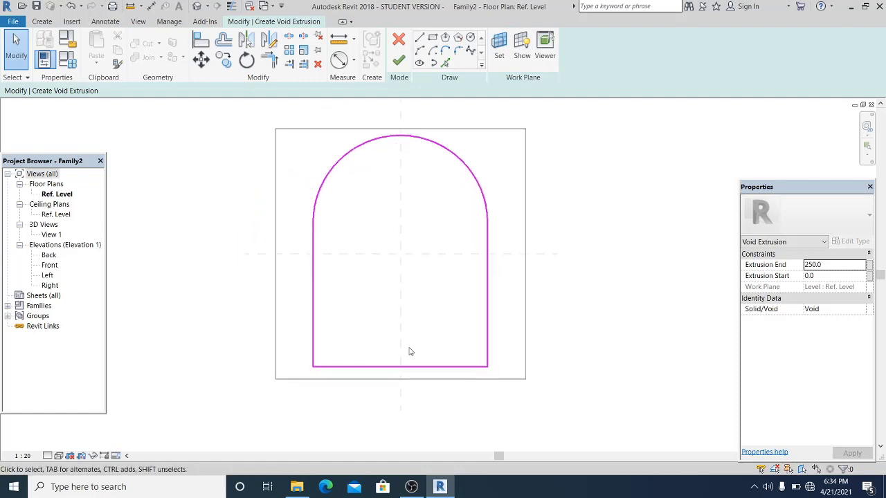
scroll(403, 374, up, 2)
click(439, 365)
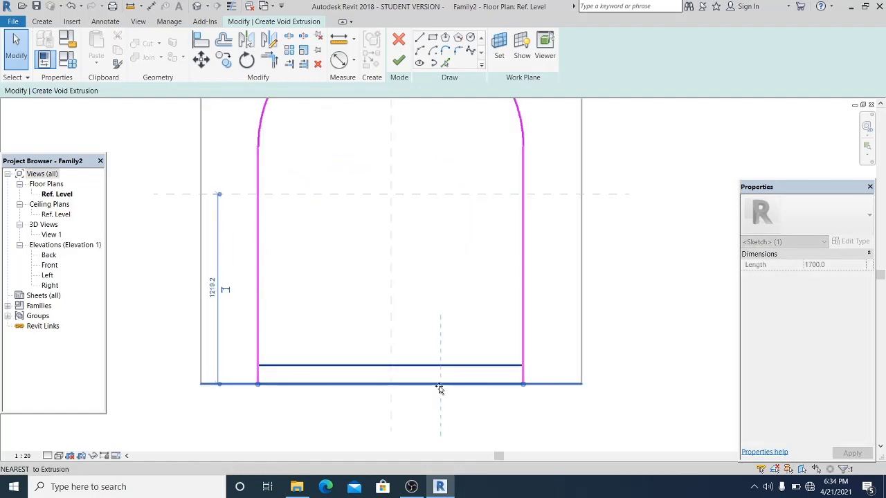
drag(439, 387, 439, 402)
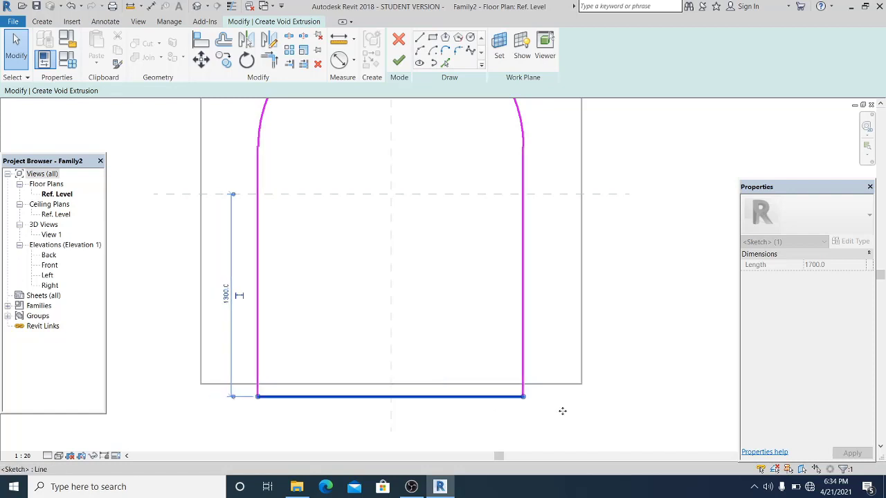
Finish the arched void extrusion sketch and show the family in the default 3D view
click(562, 411)
scroll(506, 387, down, 2)
middle_drag(522, 383, 478, 373)
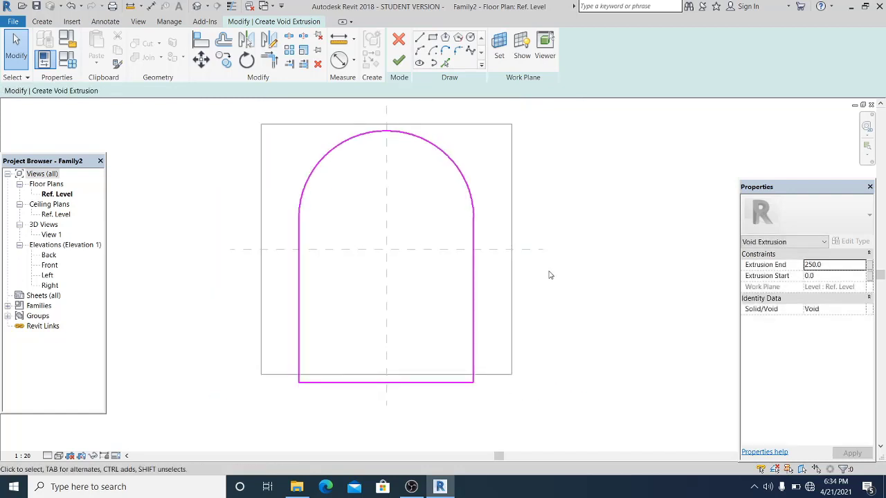
click(400, 62)
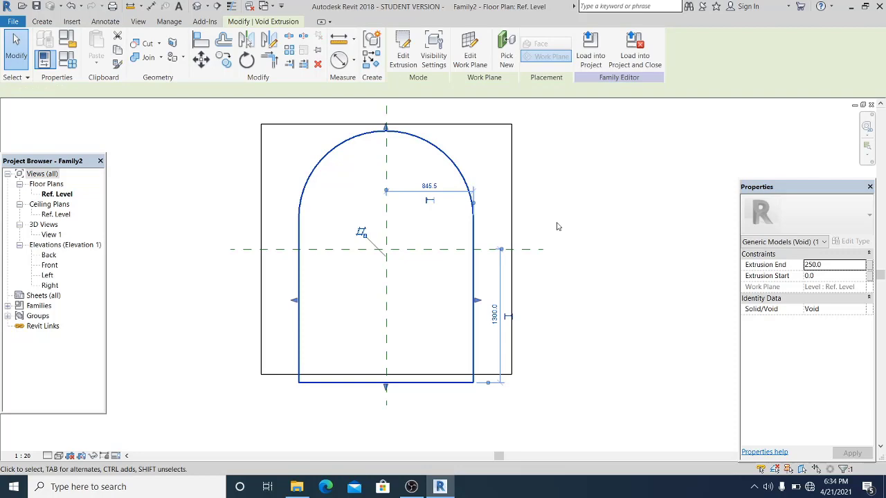
click(197, 5)
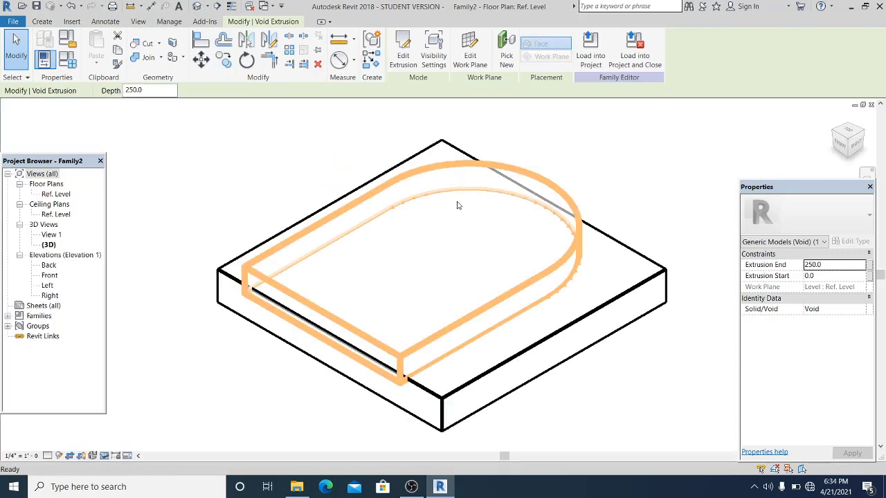
key(Escape)
Stretch the arched void extrusion well past both the lower and upper faces of the host slab
click(544, 185)
scroll(443, 276, down, 2)
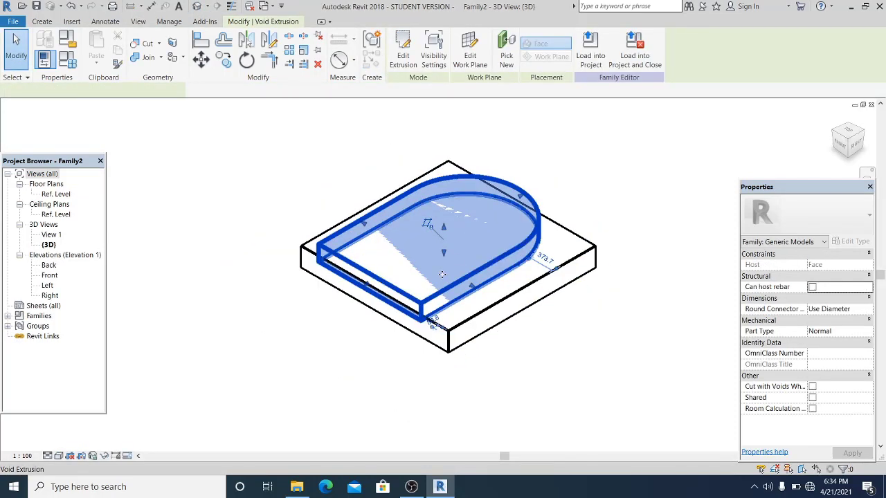
drag(444, 255, 443, 357)
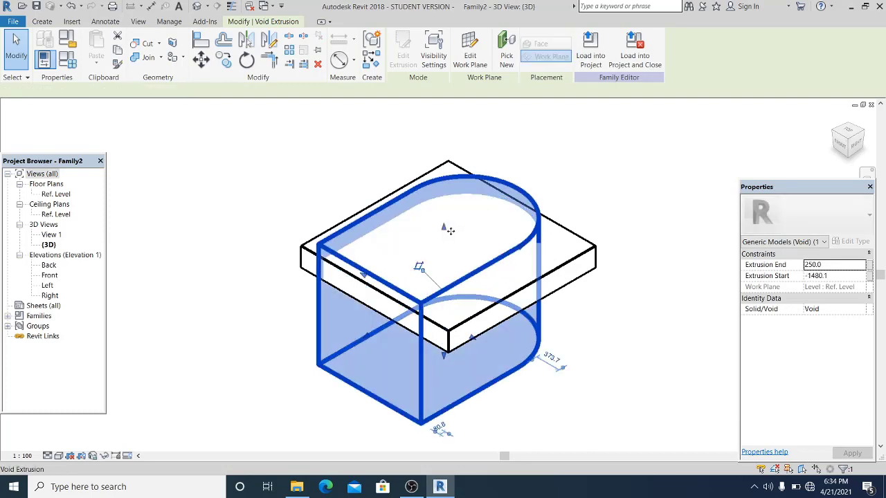
drag(444, 229, 425, 160)
click(258, 172)
scroll(261, 183, down, 2)
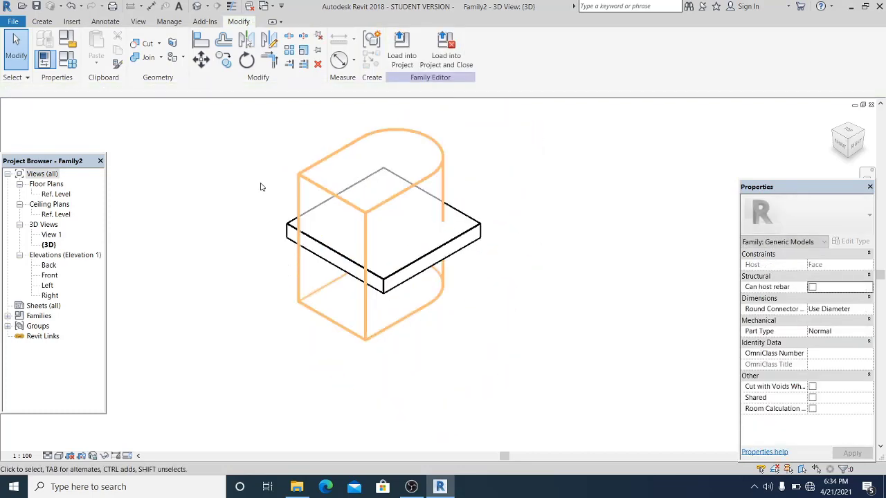
Cut the host slab with the arched void using Cut Geometry
middle_drag(532, 273, 521, 316)
middle_drag(180, 138, 187, 148)
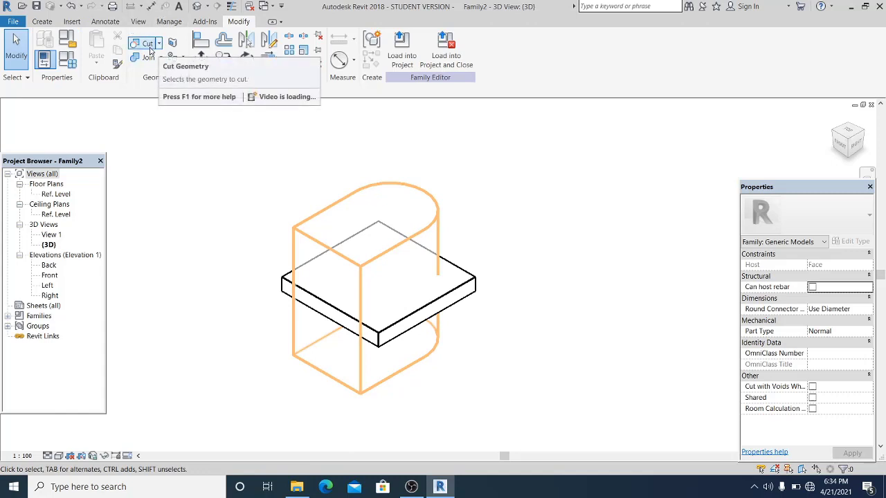
click(457, 286)
click(437, 222)
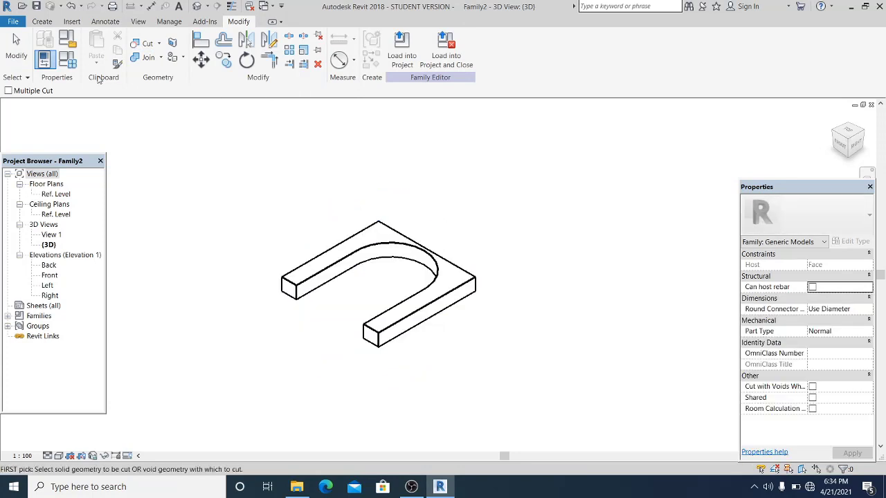
click(25, 48)
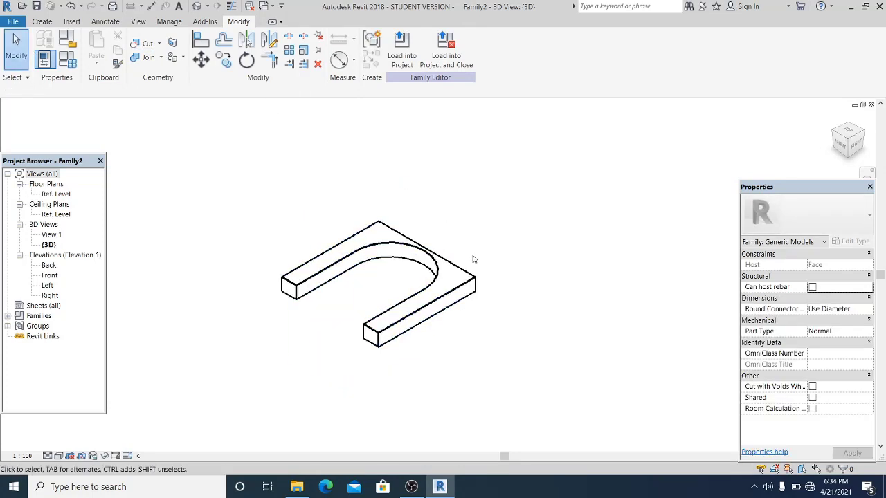
Load the arched void family into Project2 and place one instance on the outer face of the vertical curved wall in 3D
middle_drag(540, 256, 521, 242)
middle_drag(476, 190, 526, 191)
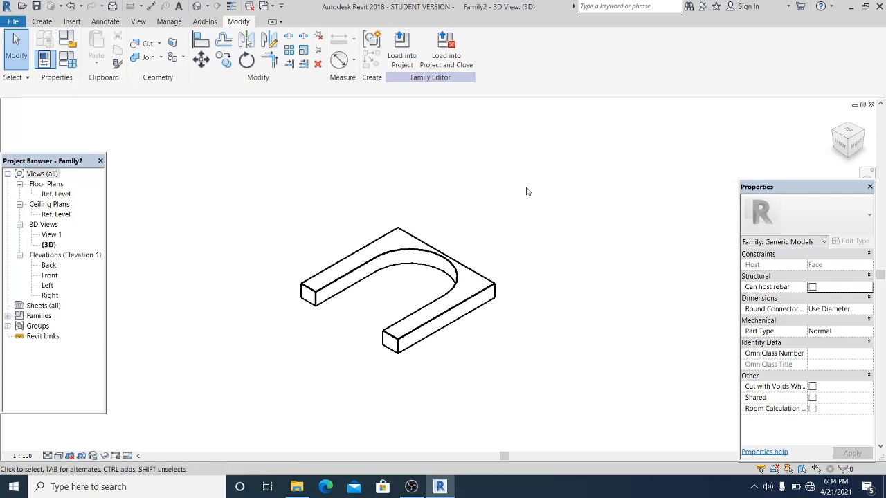
middle_drag(510, 234, 506, 248)
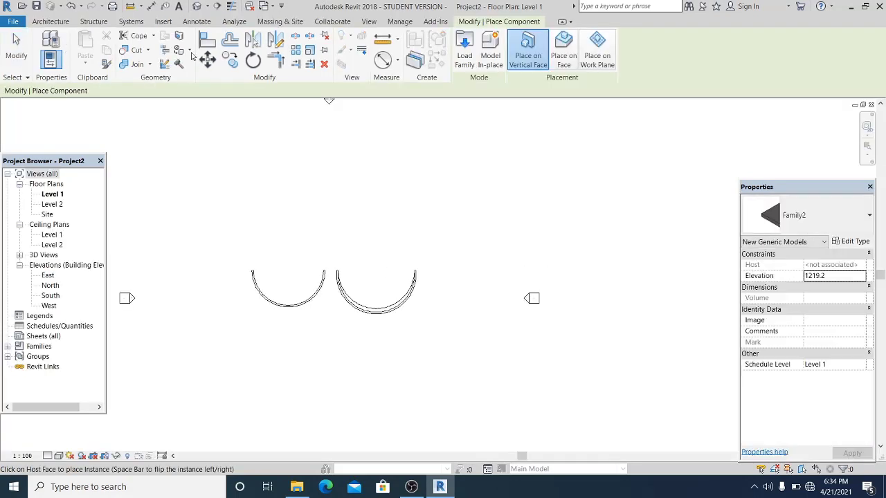
click(197, 6)
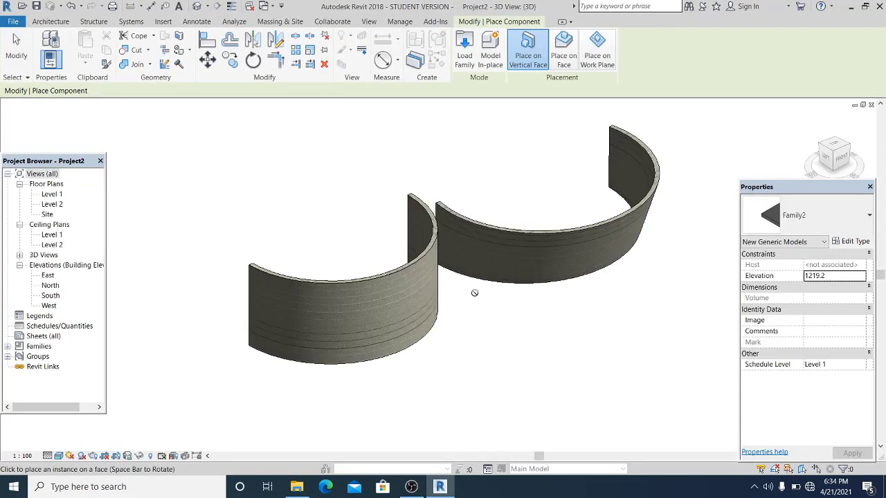
click(392, 352)
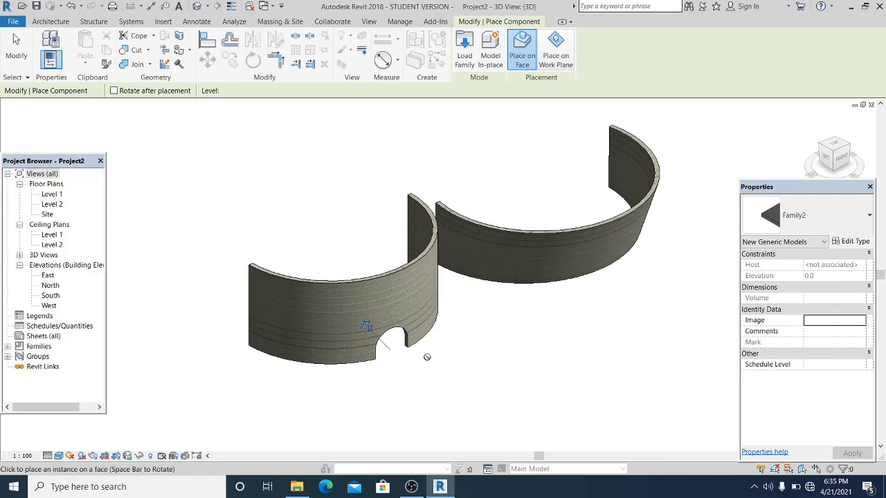
key(Escape)
Move the arched opening on the vertical curved wall up until its base meets the wall's lower edge, at about 1270 mm elevation
scroll(412, 377, up, 1)
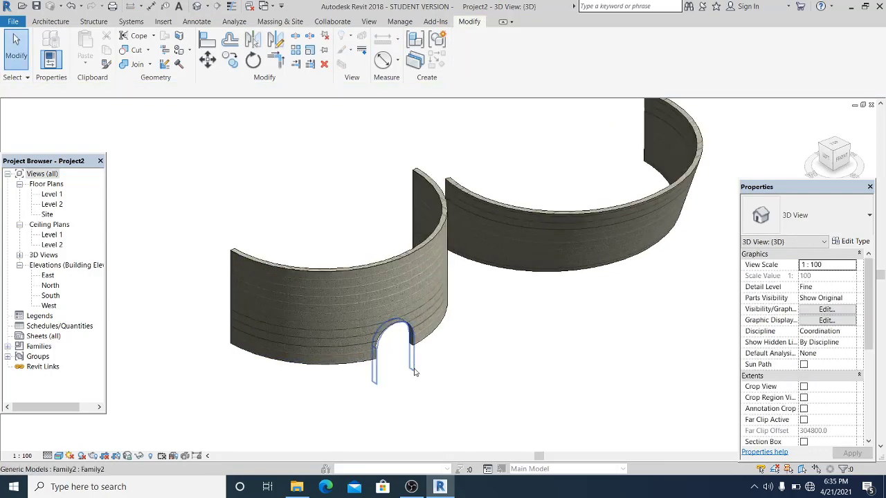
click(413, 362)
drag(413, 362, 465, 372)
click(465, 372)
scroll(465, 372, up, 2)
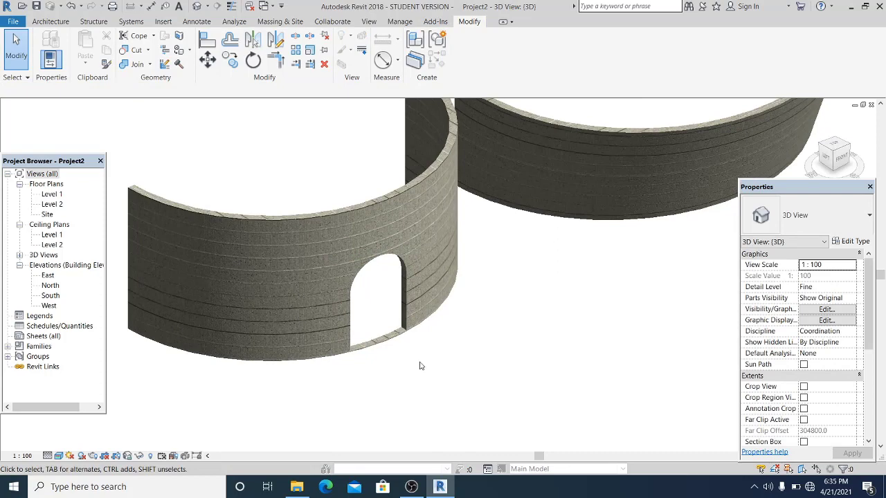
click(408, 318)
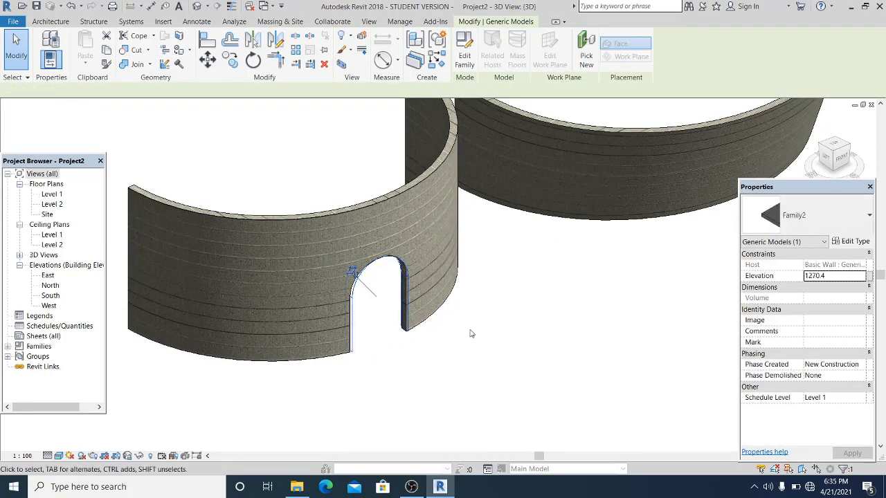
click(463, 353)
scroll(510, 383, down, 3)
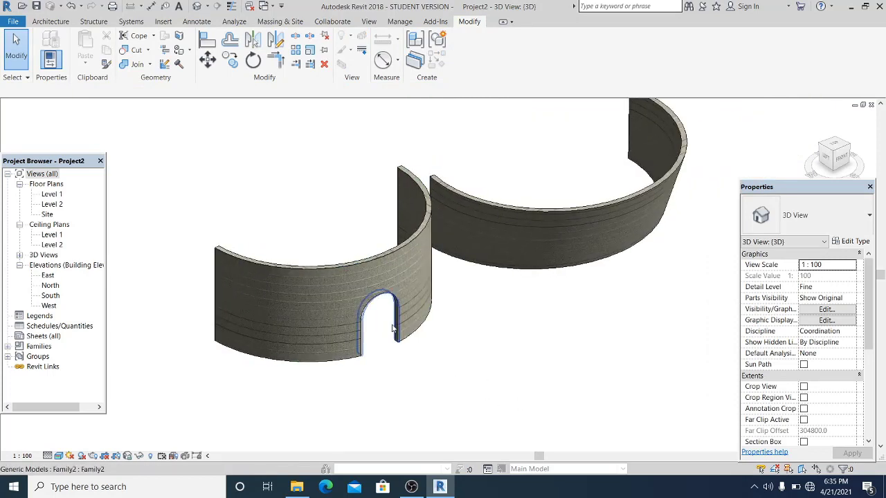
Create a similar arched opening and place it on the outer face of the sloped curved wall
click(393, 328)
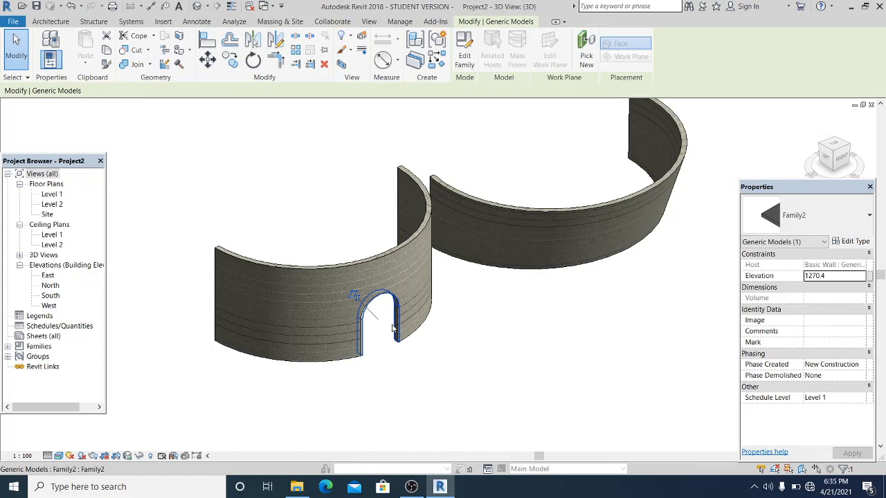
right_click(393, 328)
click(468, 176)
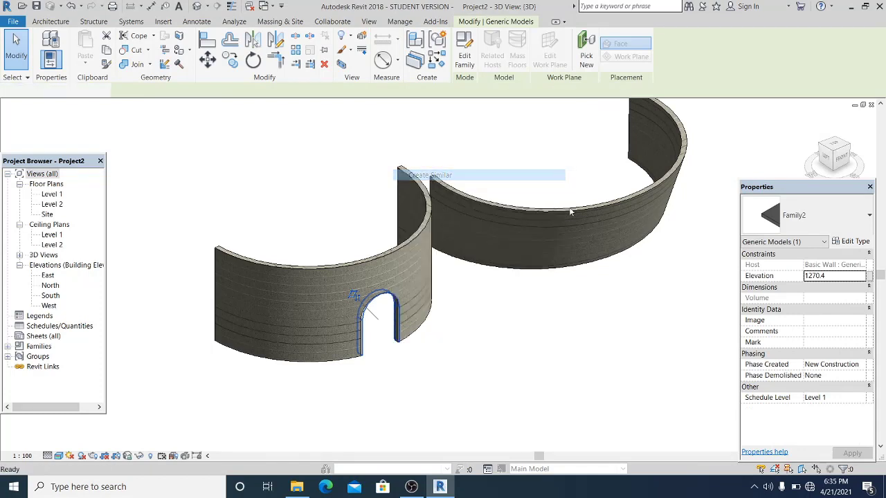
click(622, 234)
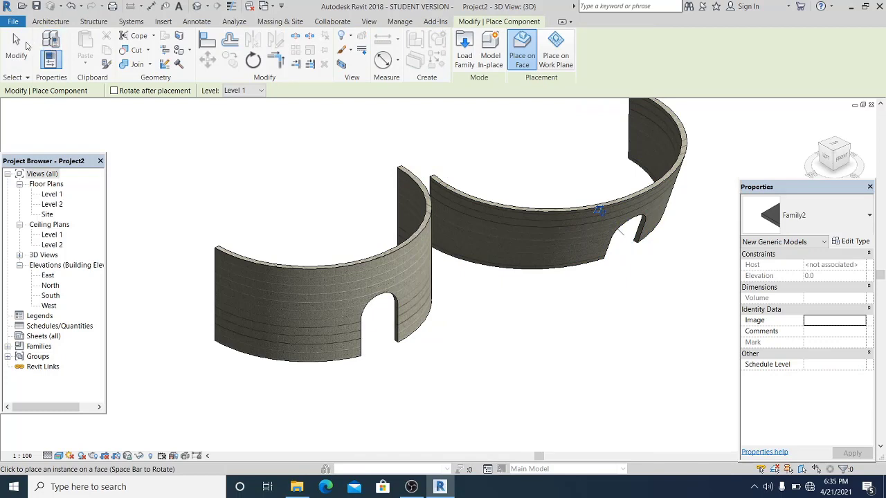
click(25, 44)
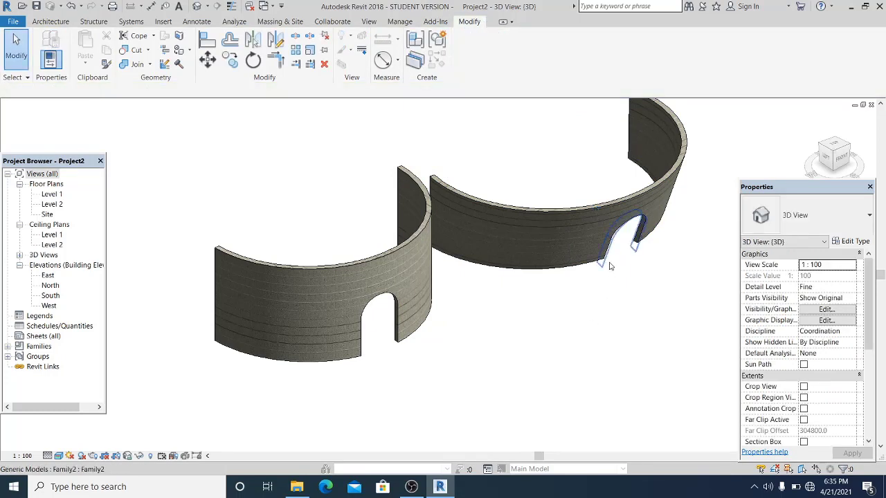
Examine the arched openings in the vertical and sloped curved walls from several angles
click(610, 266)
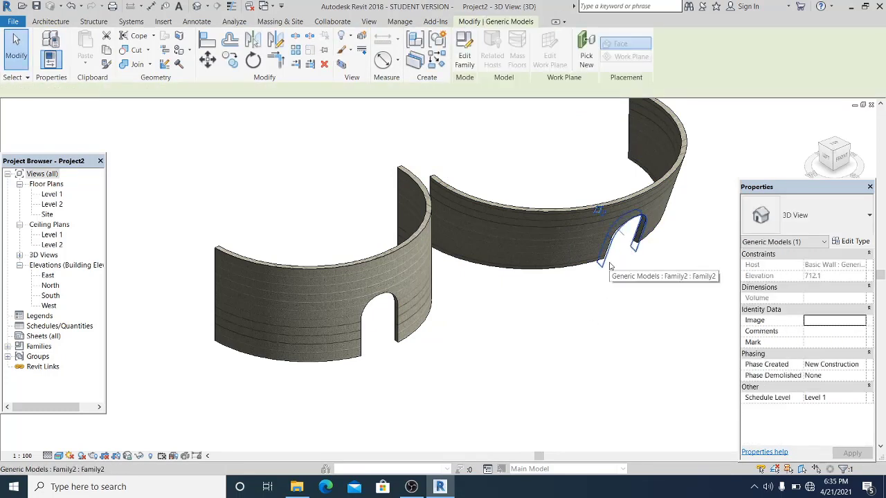
click(623, 312)
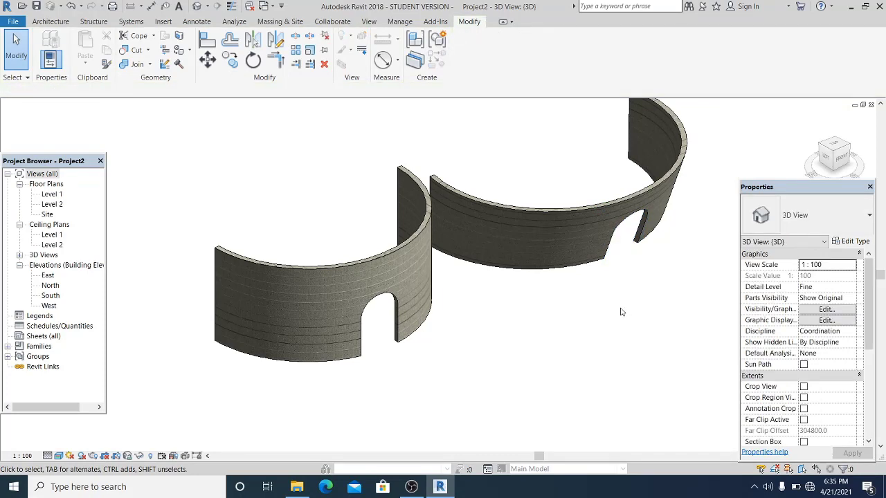
shift+middle_drag(619, 311, 467, 332)
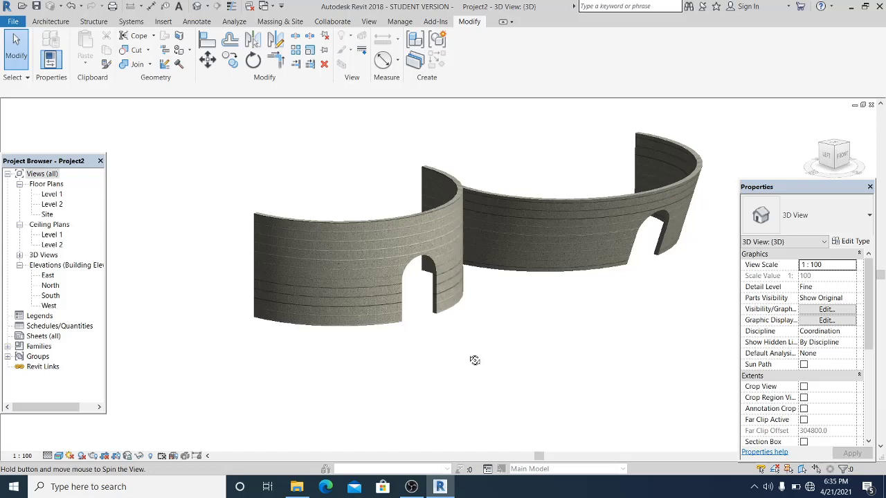
shift+middle_drag(475, 360, 568, 263)
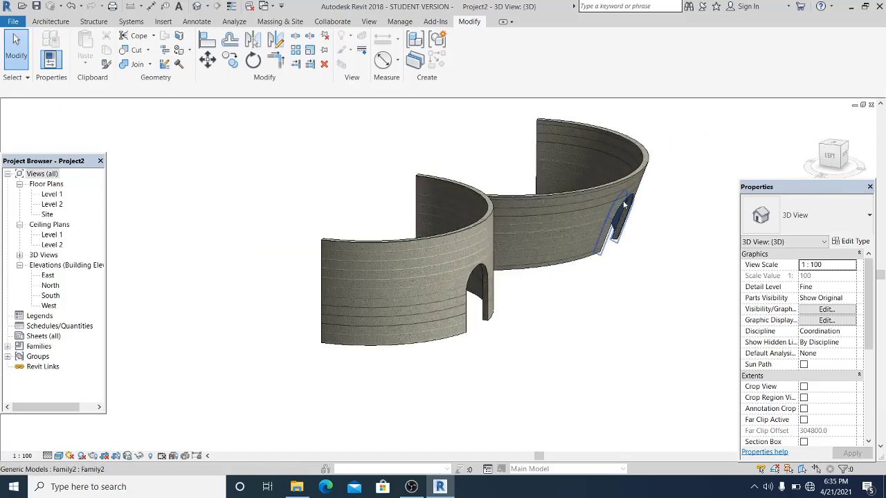
shift+middle_drag(624, 205, 510, 332)
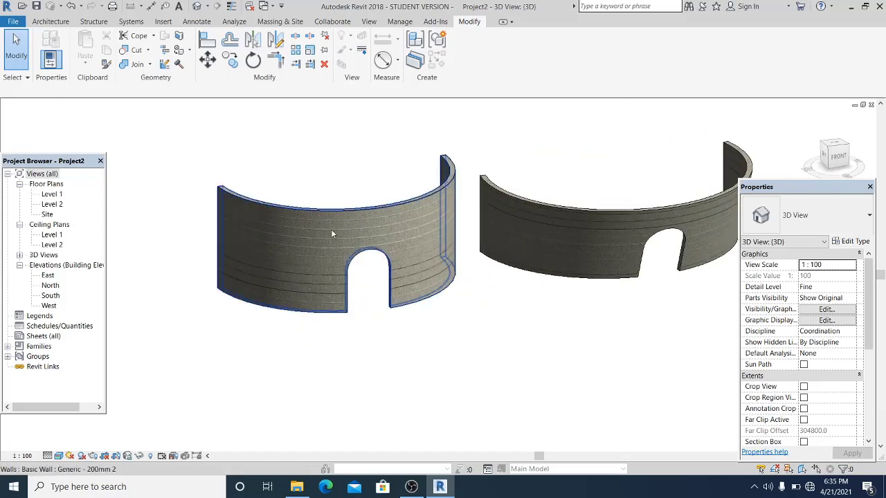
shift+middle_drag(332, 234, 486, 342)
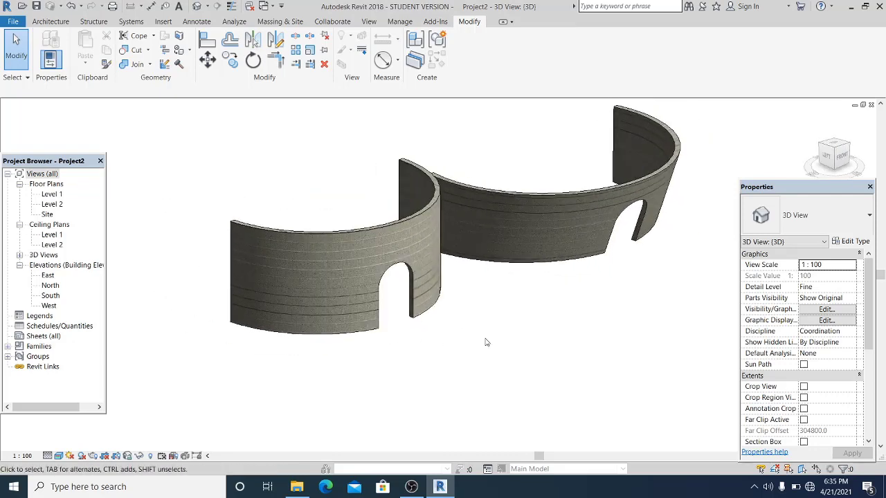
click(399, 328)
scroll(409, 318, up, 2)
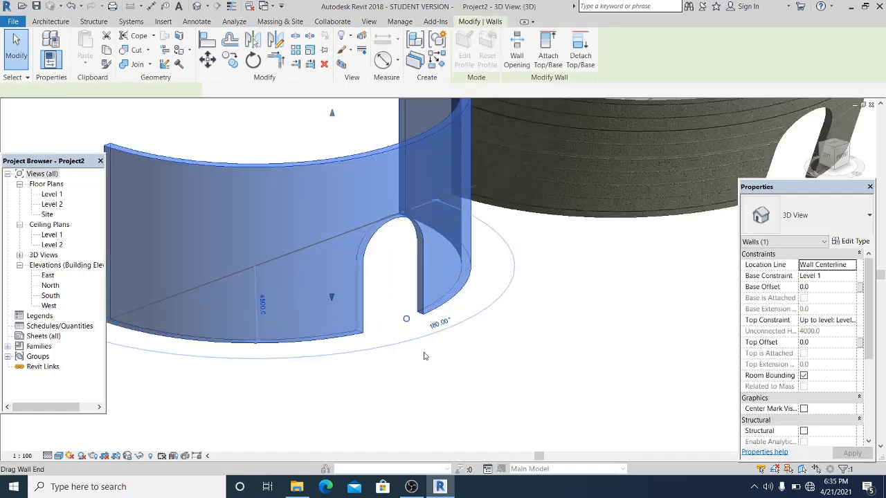
click(454, 359)
Open the family of the vertical wall's arched opening for editing
scroll(427, 374, down, 2)
scroll(392, 351, up, 3)
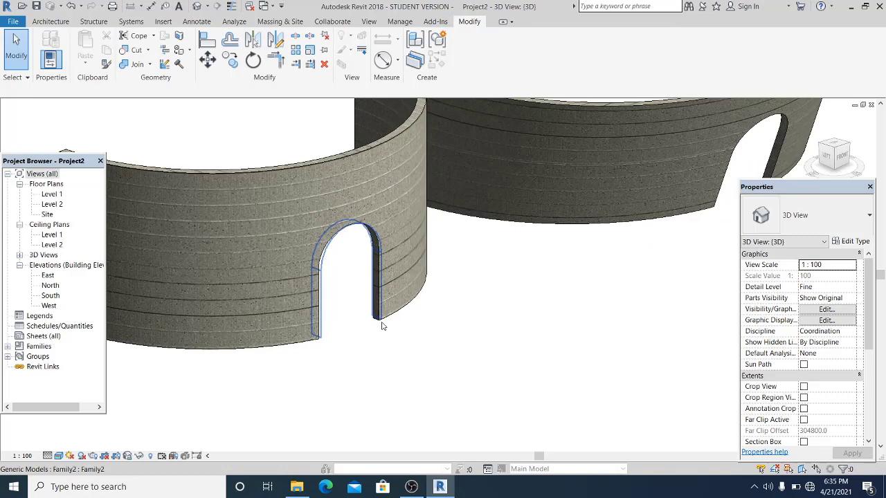
double_click(382, 323)
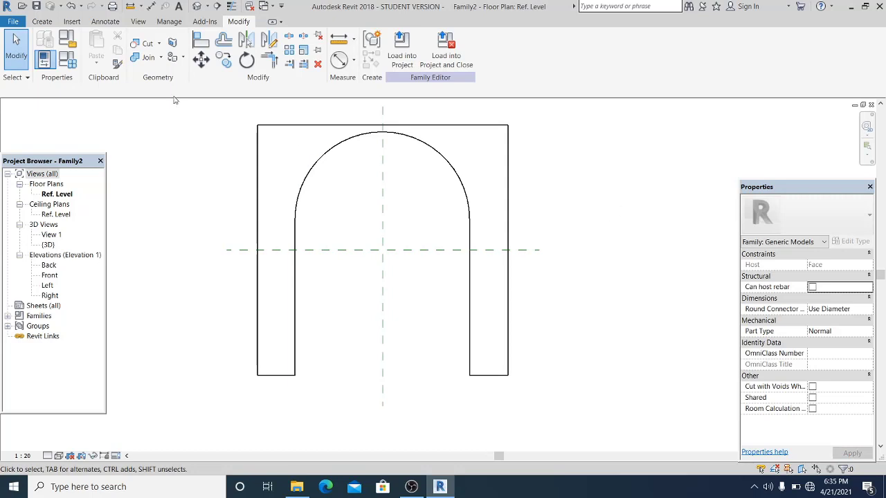
click(43, 21)
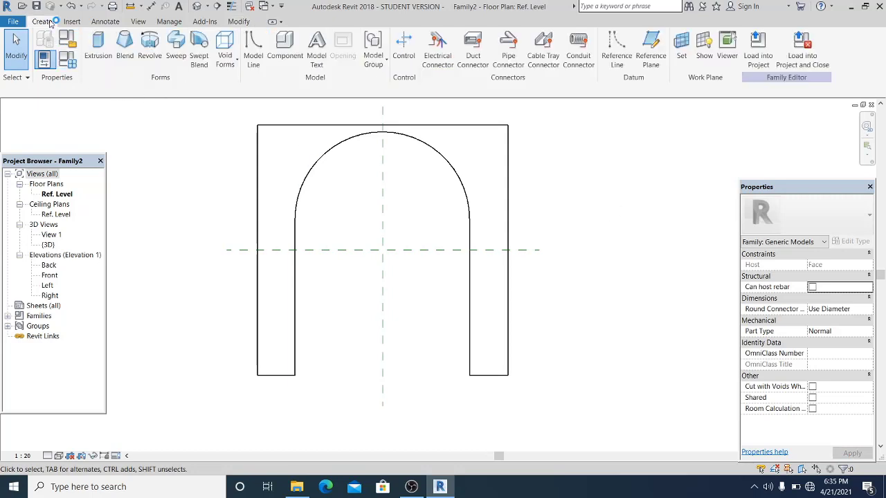
click(99, 47)
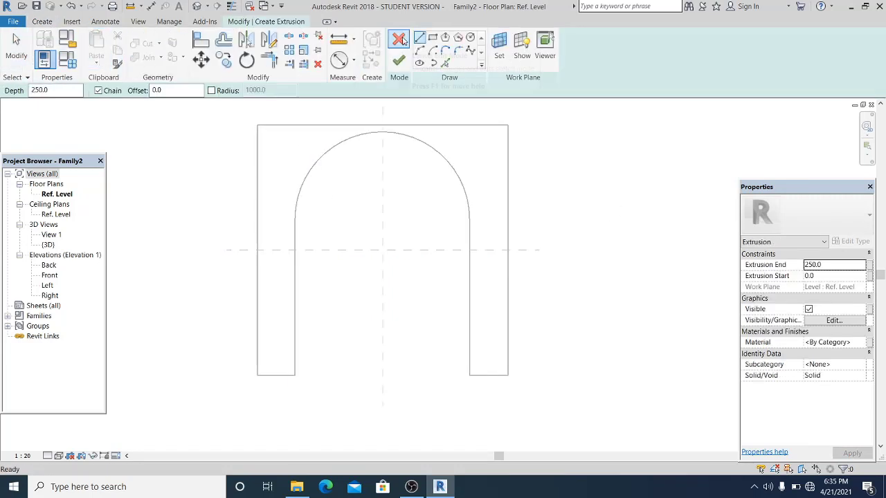
click(399, 38)
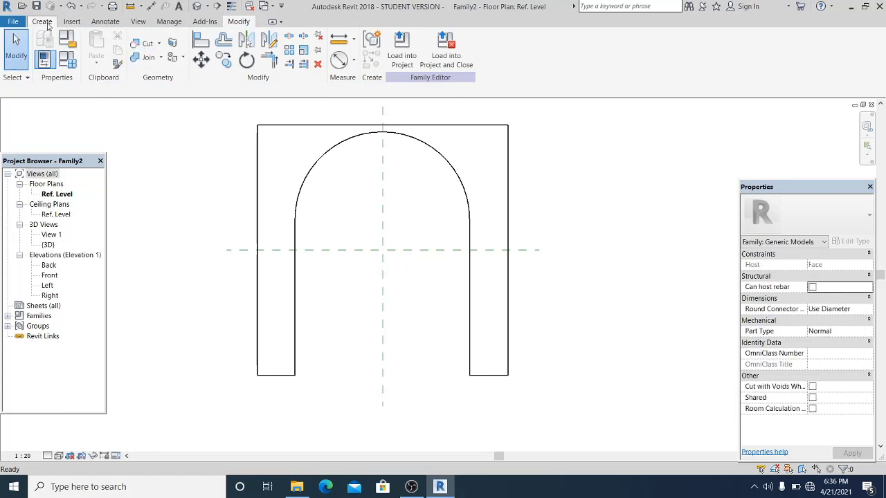
Start a solid sweep and pick the arch's two inner vertical edges and its curved edge as the path
click(46, 23)
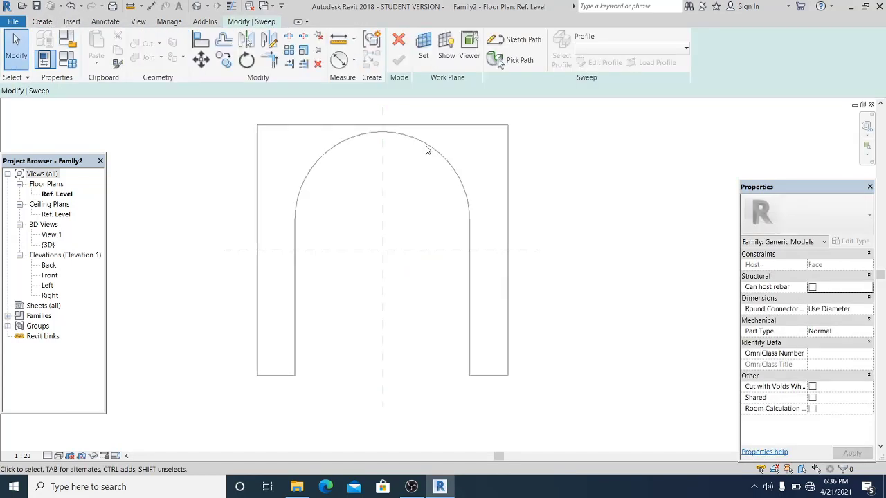
click(521, 61)
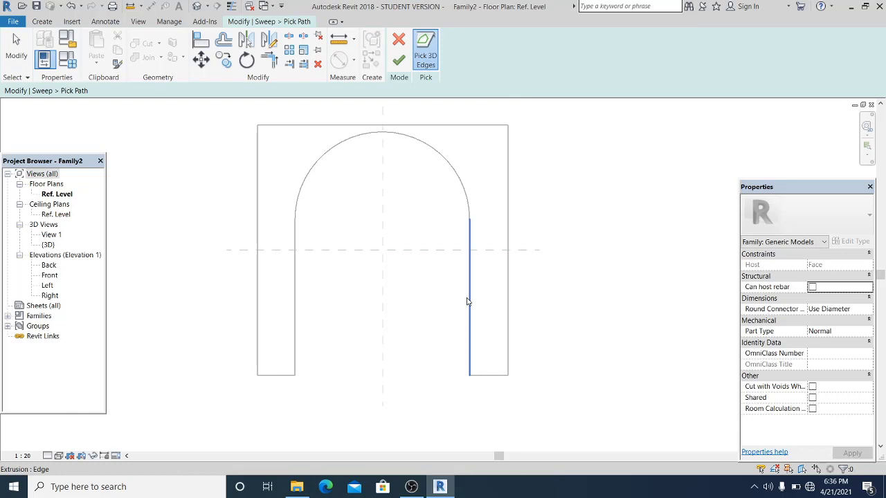
click(470, 301)
click(467, 205)
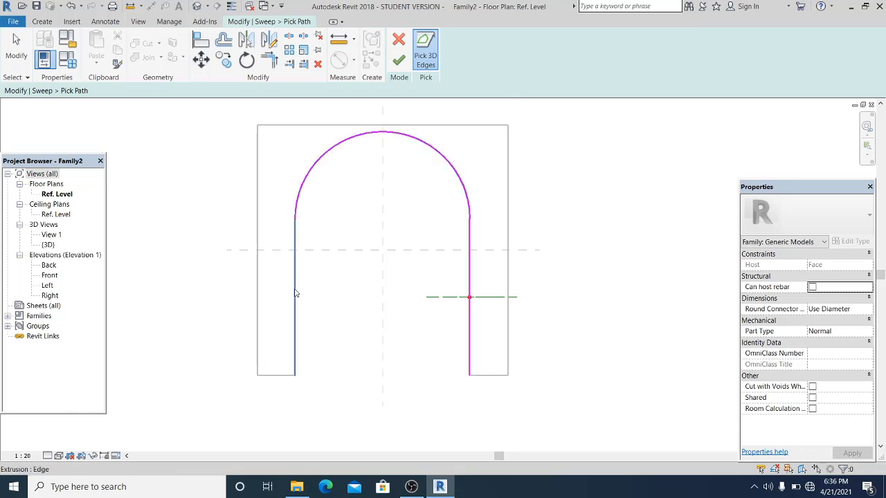
click(16, 49)
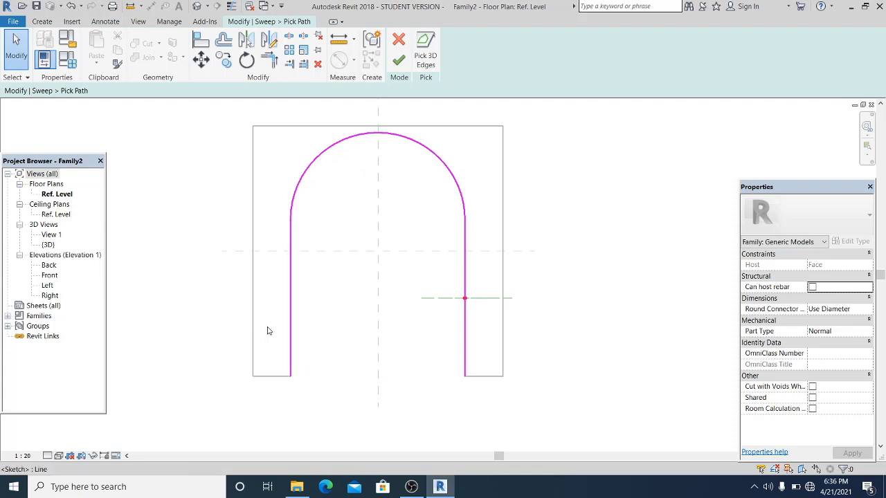
Open the Front elevation and finish the picked sweep path
double_click(50, 275)
middle_drag(557, 315, 503, 218)
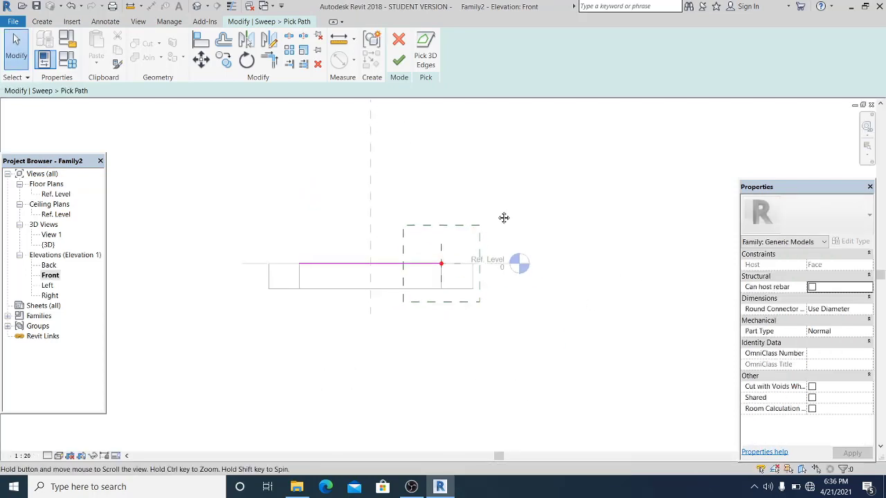
scroll(408, 292, up, 3)
middle_drag(445, 248, 417, 276)
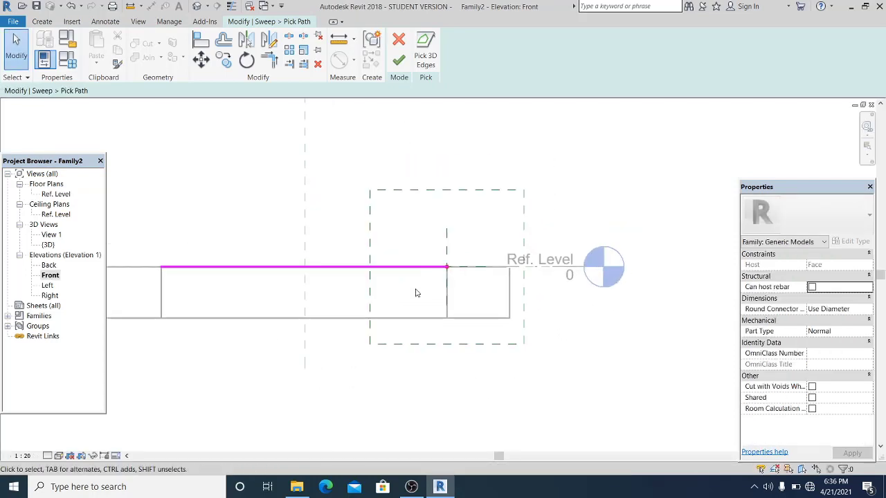
scroll(439, 185, down, 1)
middle_drag(444, 116, 455, 159)
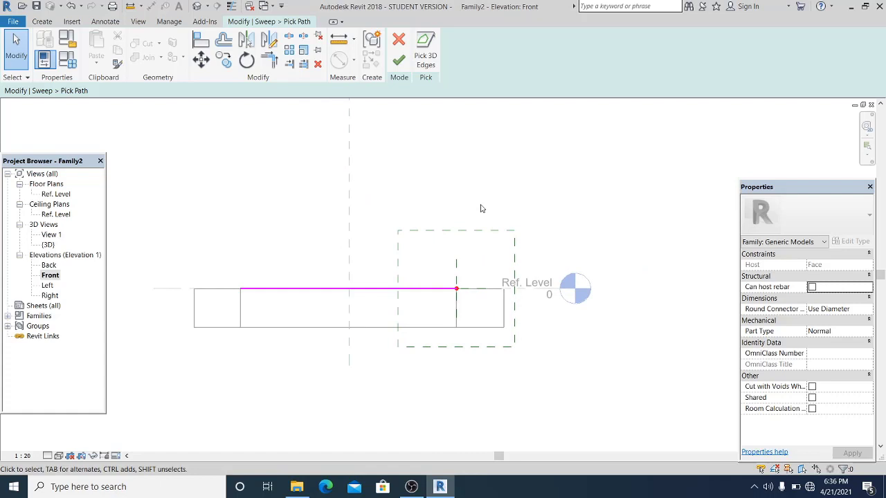
click(399, 62)
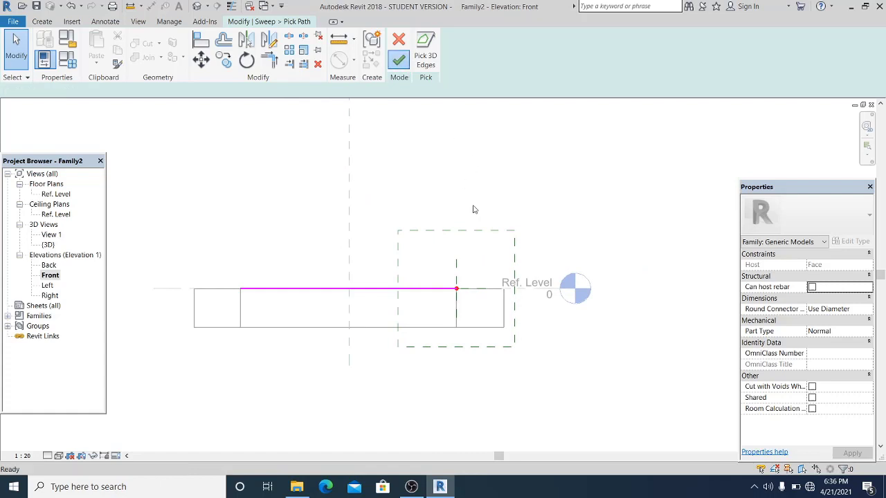
Edit the sweep profile and sketch a rectangle 100 mm wide and 300 mm deep, inward and down from the path point
click(456, 272)
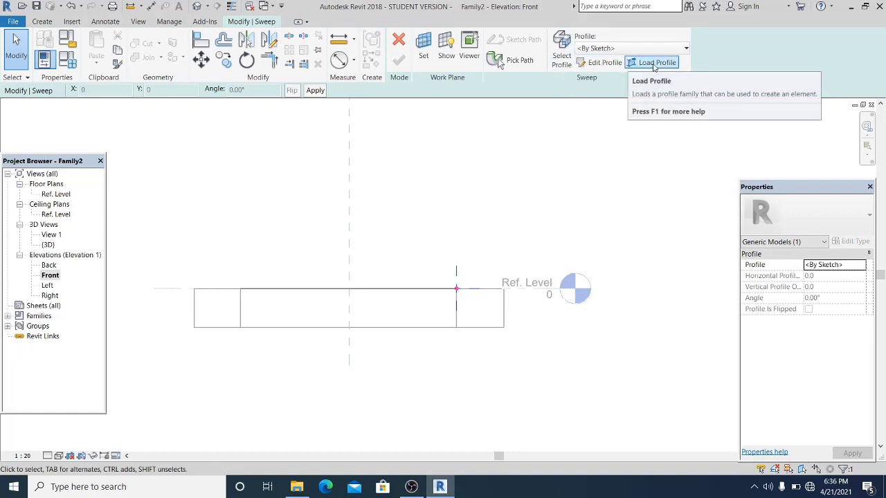
click(606, 63)
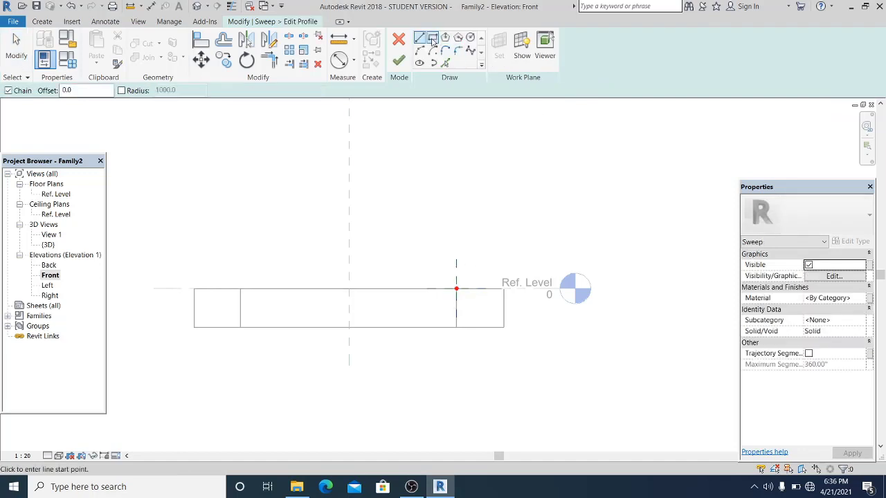
click(433, 38)
scroll(455, 284, up, 4)
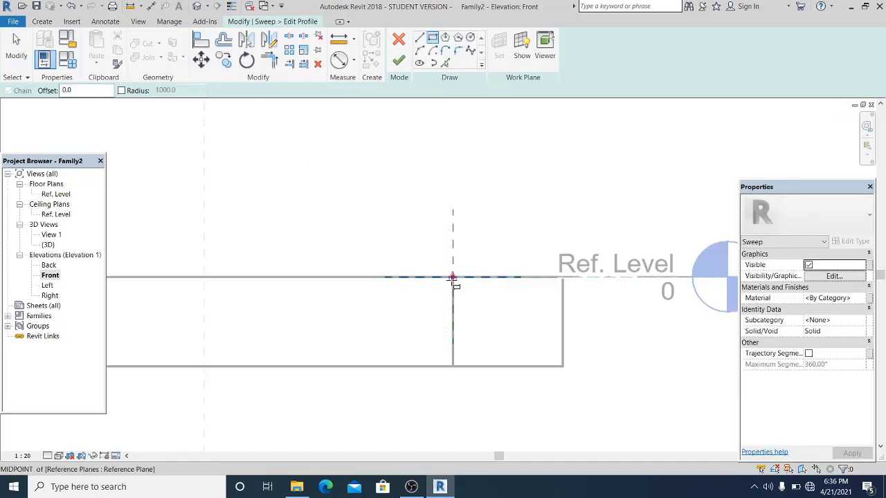
click(453, 278)
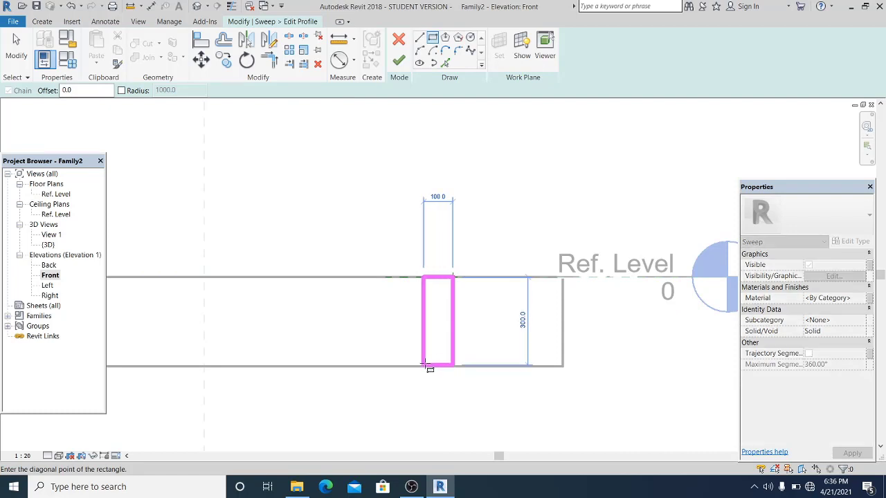
click(424, 366)
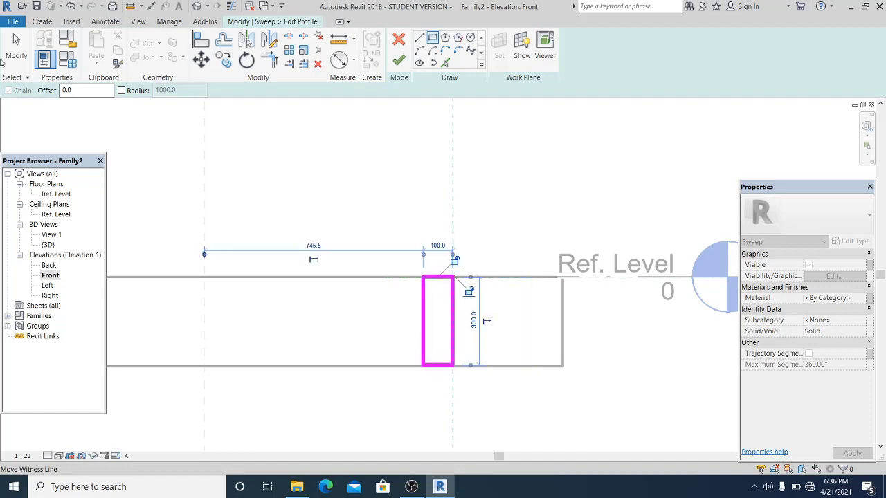
key(Escape)
key(Escape)
Move the profile rectangle's inner vertical edge outward so that the rectangle is 80 mm wide
scroll(527, 292, down, 3)
scroll(526, 291, up, 4)
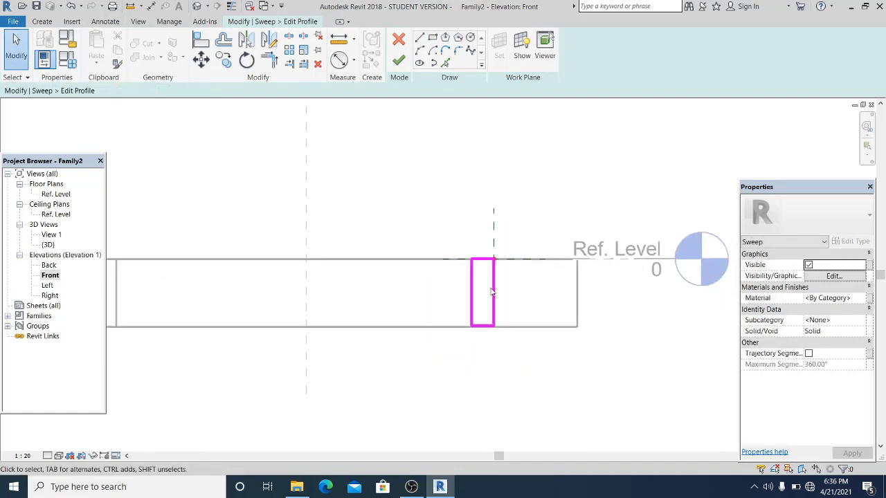
click(462, 290)
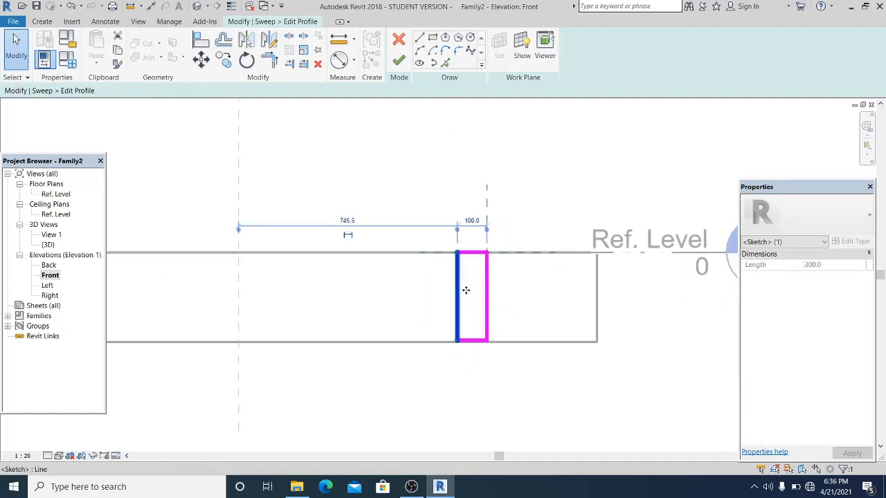
click(508, 301)
click(459, 295)
drag(459, 296, 466, 296)
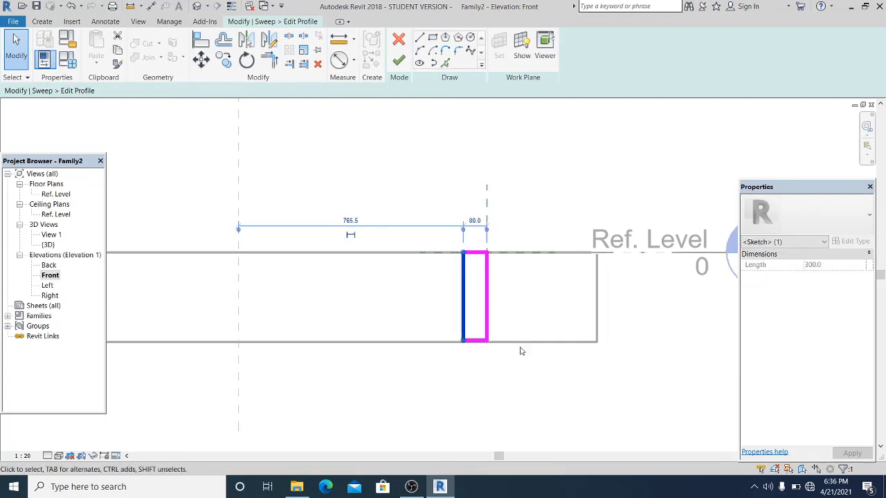
Lower the profile rectangle's upper edge by 120 mm, leaving the rectangle 180 mm high
click(523, 374)
scroll(482, 260, up, 2)
drag(475, 246, 475, 309)
click(530, 279)
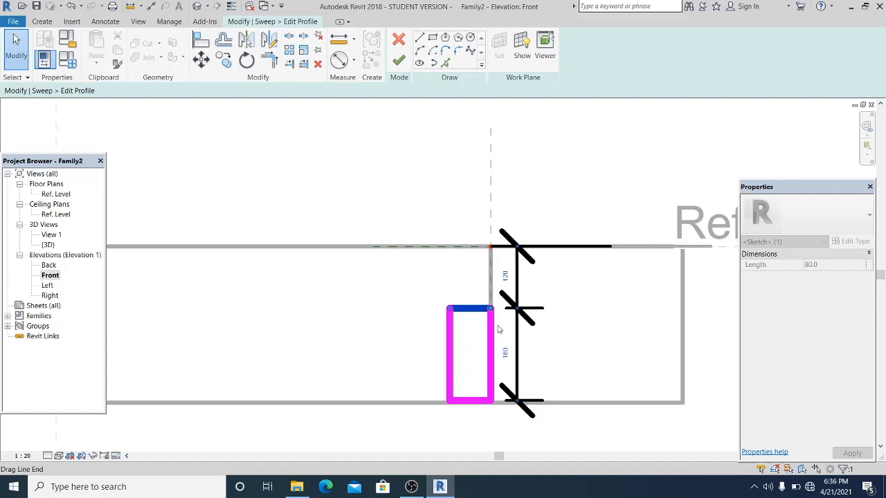
scroll(488, 302, up, 1)
click(549, 332)
click(548, 333)
scroll(547, 280, down, 2)
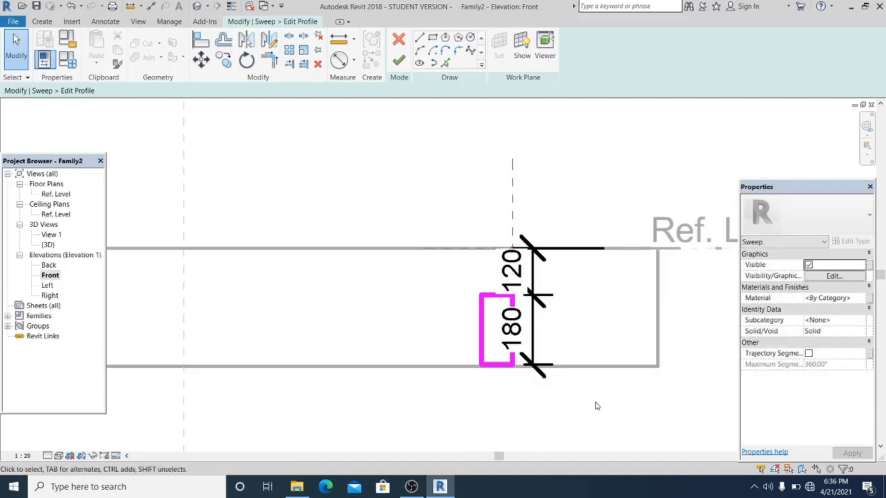
click(583, 319)
key(Delete)
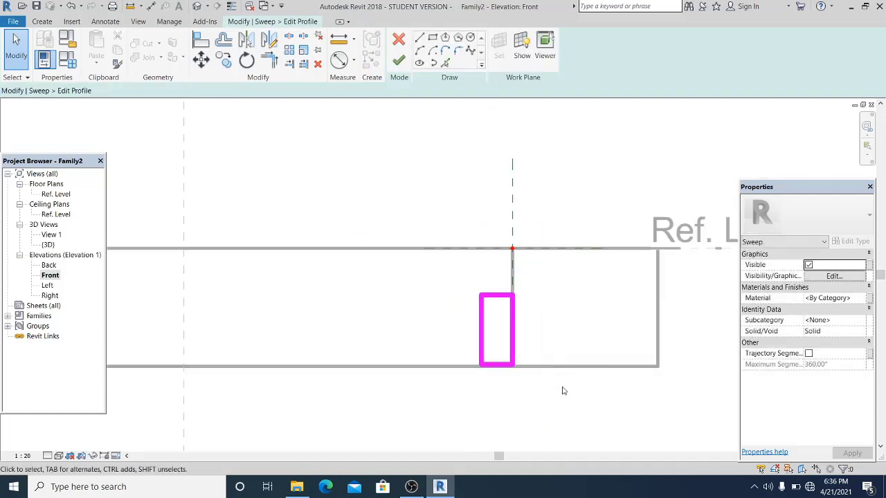
Set the profile rectangle's width to 120 mm by moving its inner vertical edge
scroll(495, 276, up, 3)
middle_drag(504, 296, 502, 289)
scroll(501, 290, down, 1)
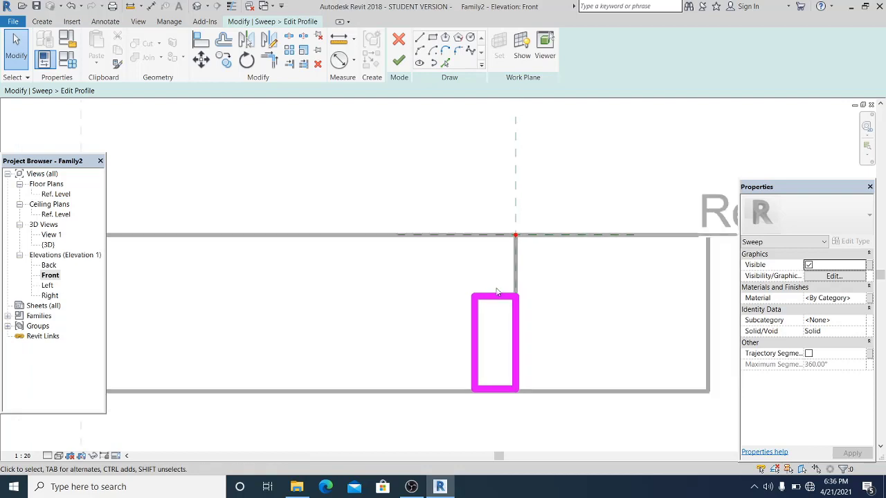
click(476, 320)
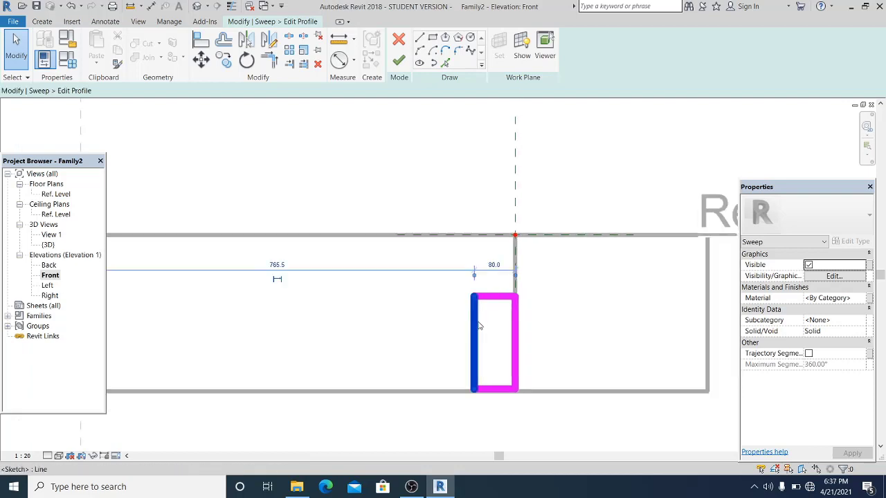
click(494, 265)
text(120)
key(Return)
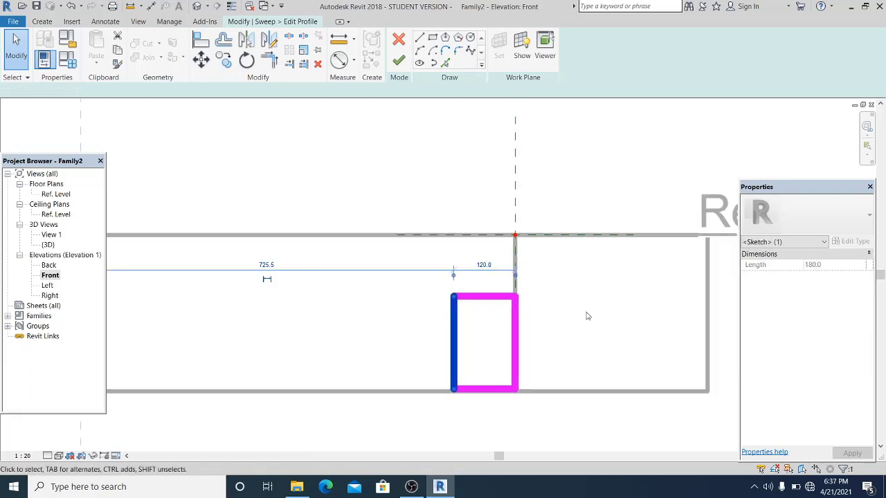
click(586, 316)
Draw a 120 mm vertical line from the rectangle's upper edge to the reference level and an 80 mm line across to the path point
click(419, 38)
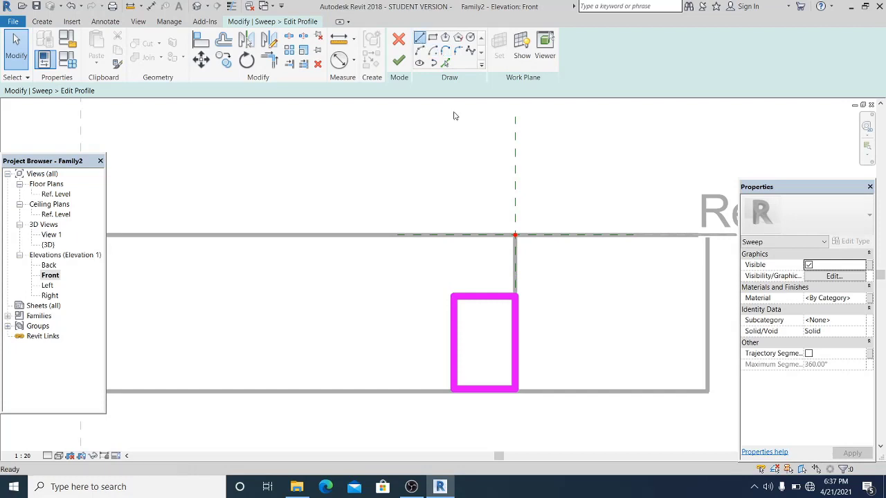
click(474, 296)
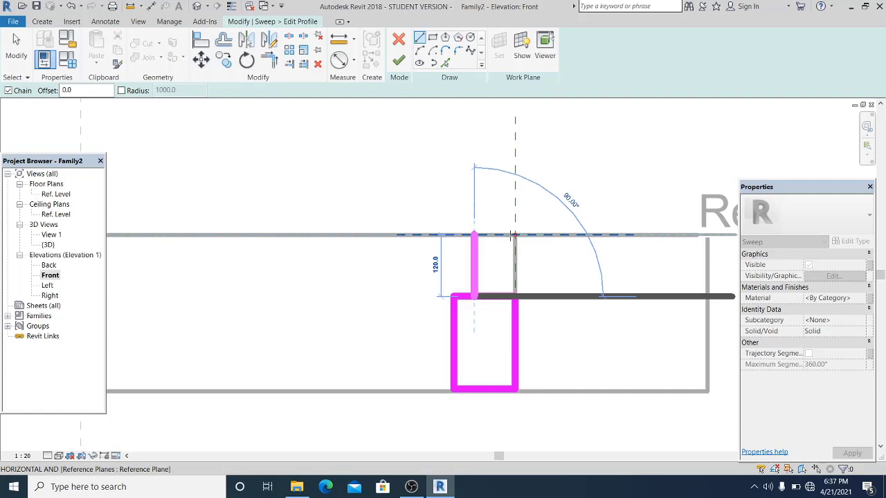
click(515, 235)
click(17, 49)
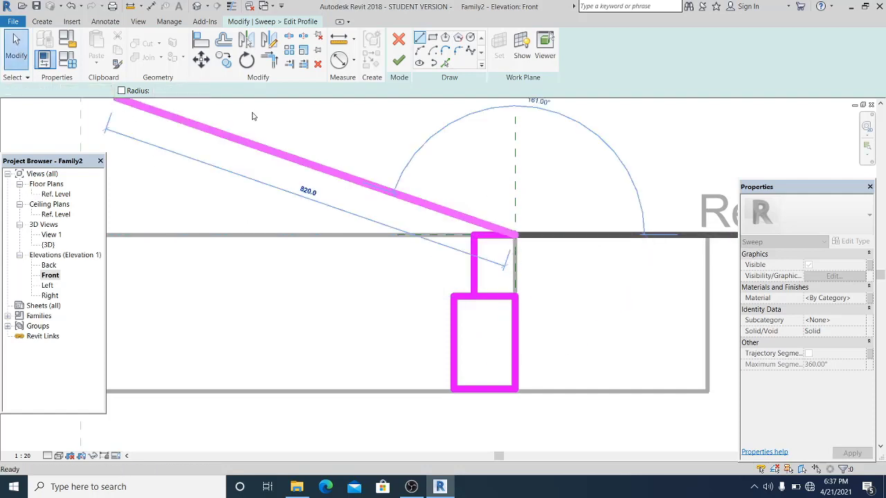
Trim the rectangle's upper edge at the new vertical line and extend its outer edge to the reference level, closing the stepped profile
scroll(425, 271, down, 3)
scroll(429, 281, up, 3)
key(t)
key(r)
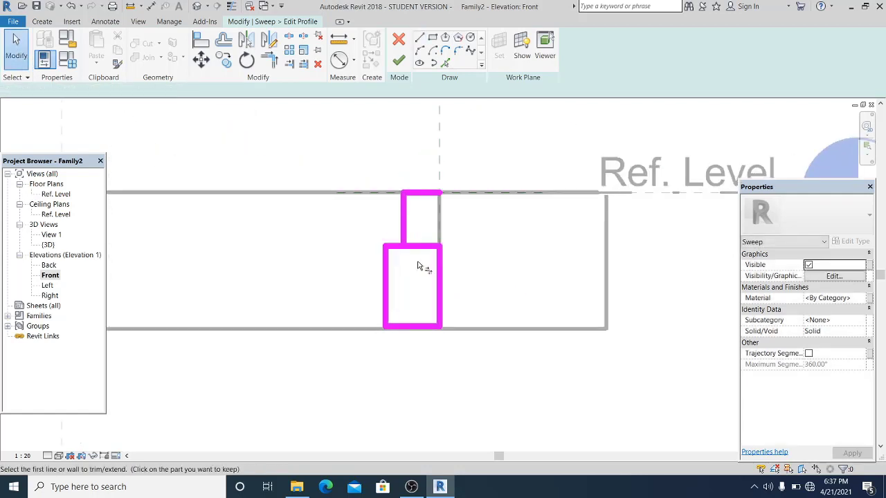
click(396, 246)
click(403, 233)
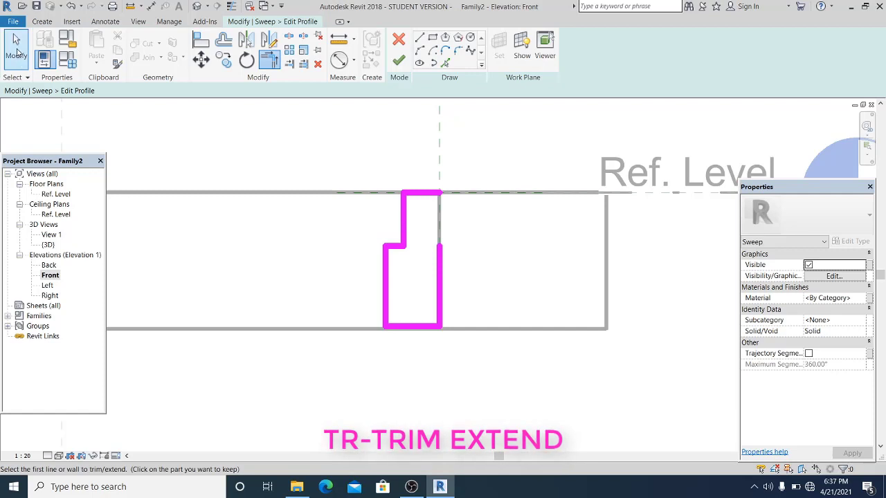
click(17, 54)
key(t)
key(r)
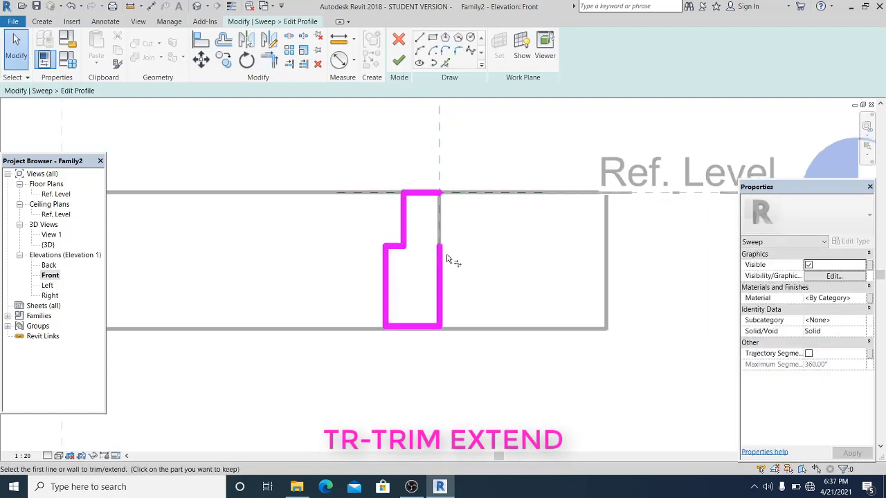
click(440, 256)
click(440, 194)
scroll(343, 283, down, 1)
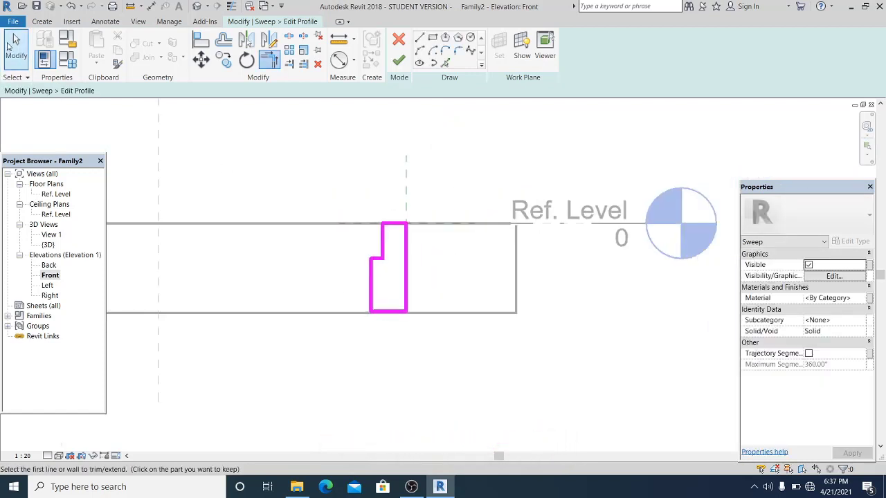
click(17, 49)
Turn on Thin Lines display for the profile sketch
middle_drag(289, 235, 454, 243)
scroll(562, 259, up, 1)
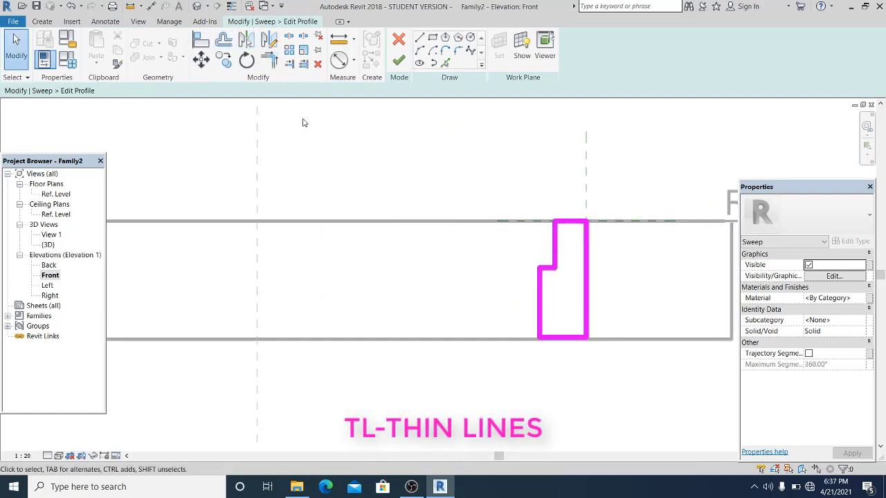
click(43, 22)
scroll(562, 256, up, 1)
scroll(460, 272, down, 2)
middle_drag(497, 279, 453, 297)
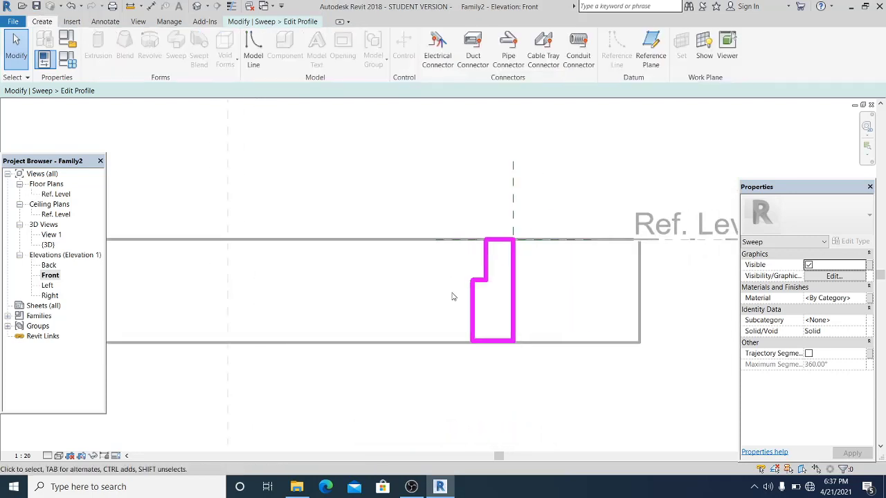
key(t)
key(l)
Move the upper vertical line of the stepped profile to 40 mm from the outer edge, making the step 80 mm wide
scroll(504, 290, up, 2)
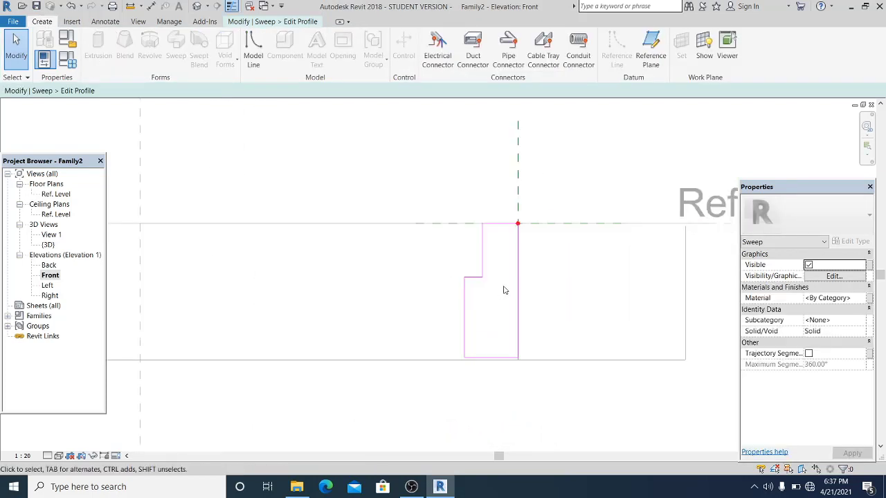
scroll(463, 263, up, 1)
click(443, 227)
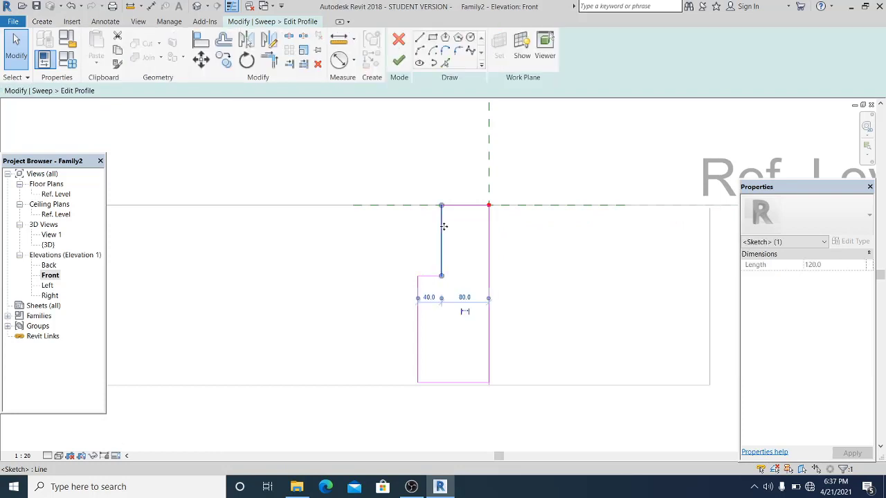
drag(457, 226, 466, 223)
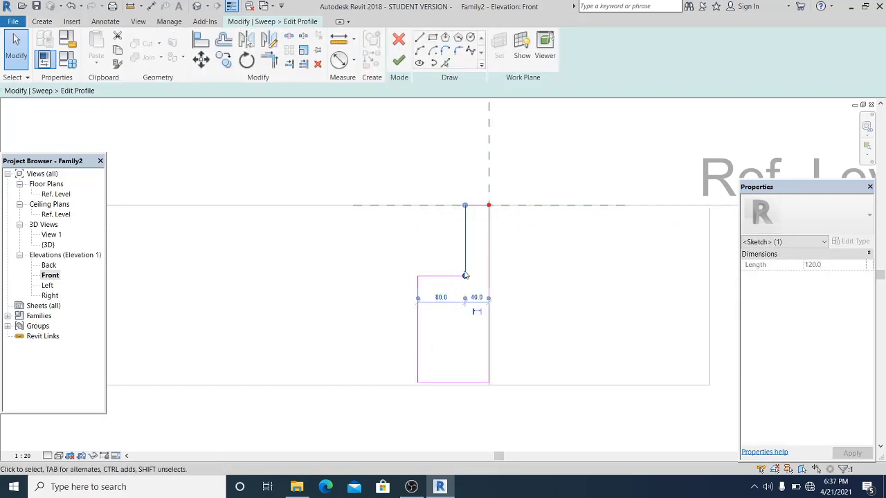
click(549, 289)
scroll(415, 292, down, 3)
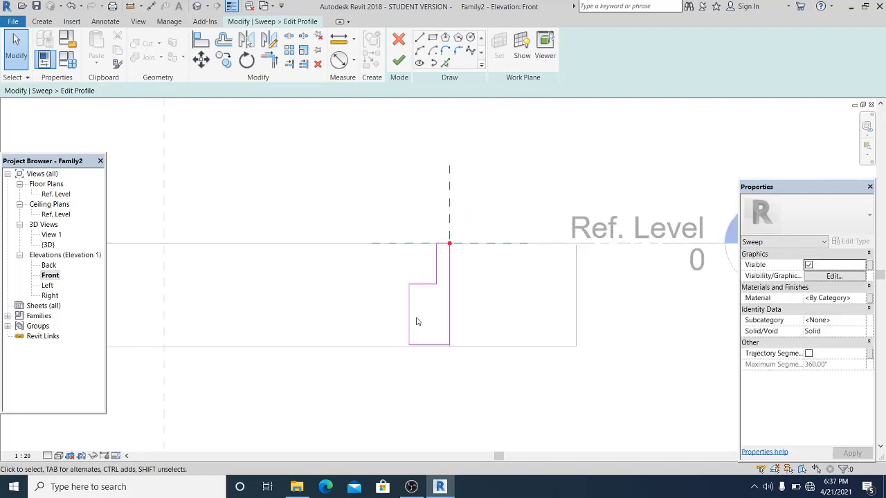
Examine the stepped sweep profile against the opening's depth in the front elevation
scroll(405, 323, down, 5)
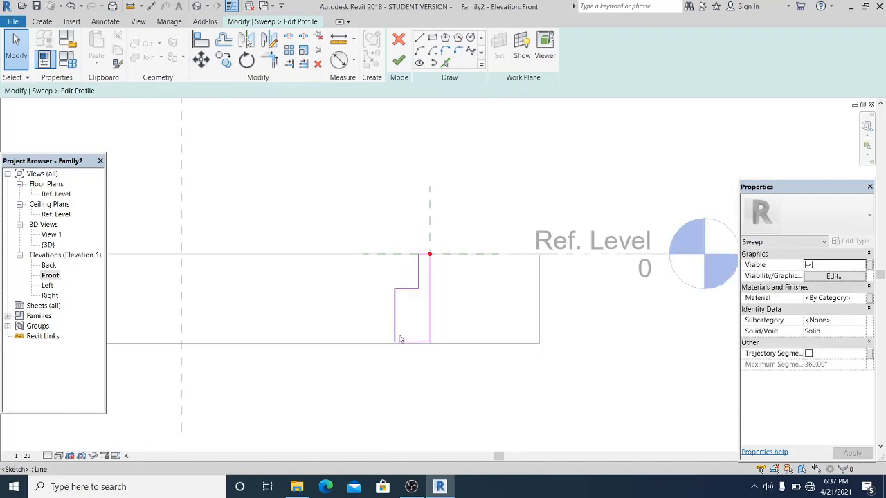
scroll(468, 363, down, 3)
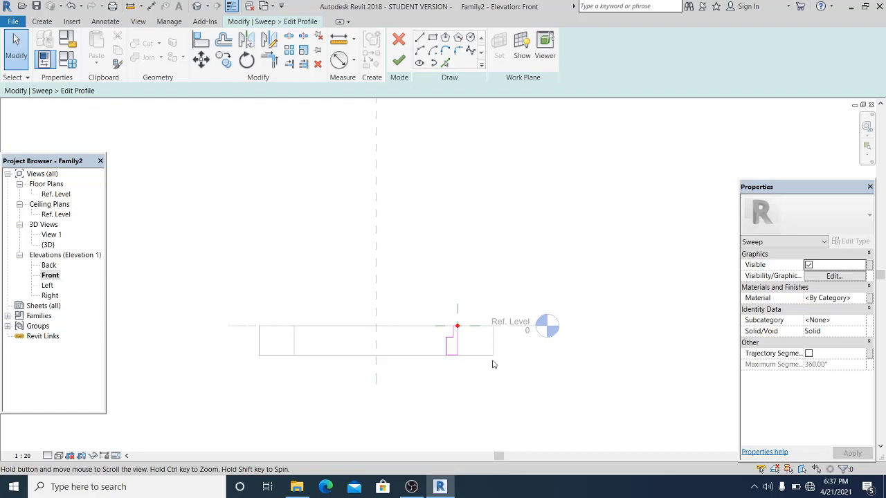
scroll(451, 348, up, 3)
scroll(453, 346, up, 3)
middle_drag(533, 371, 537, 334)
scroll(517, 363, up, 2)
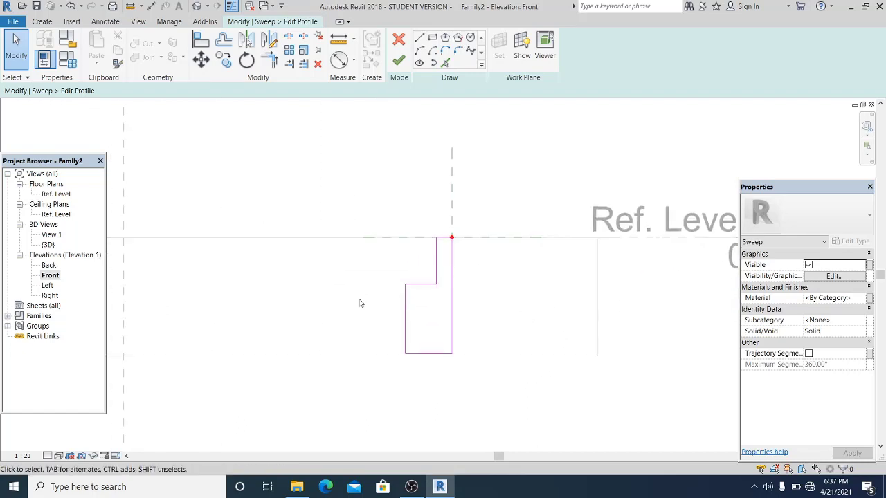
scroll(427, 340, up, 1)
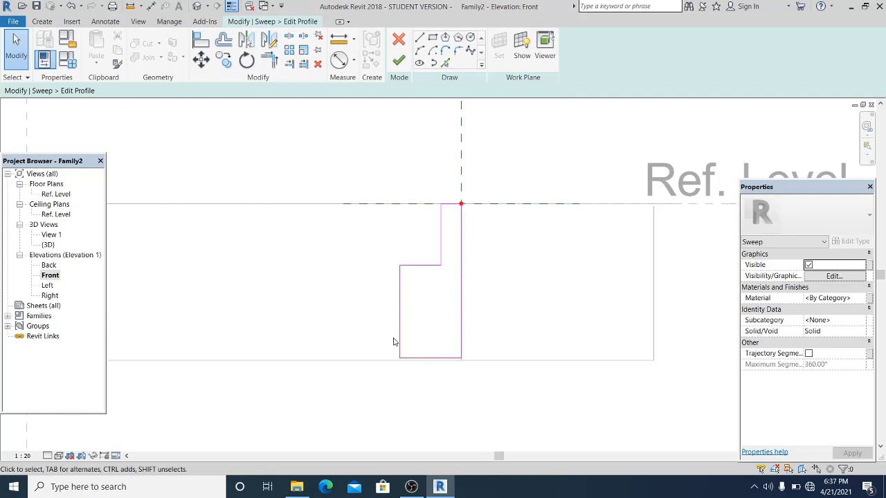
middle_drag(425, 342, 415, 345)
scroll(403, 297, down, 1)
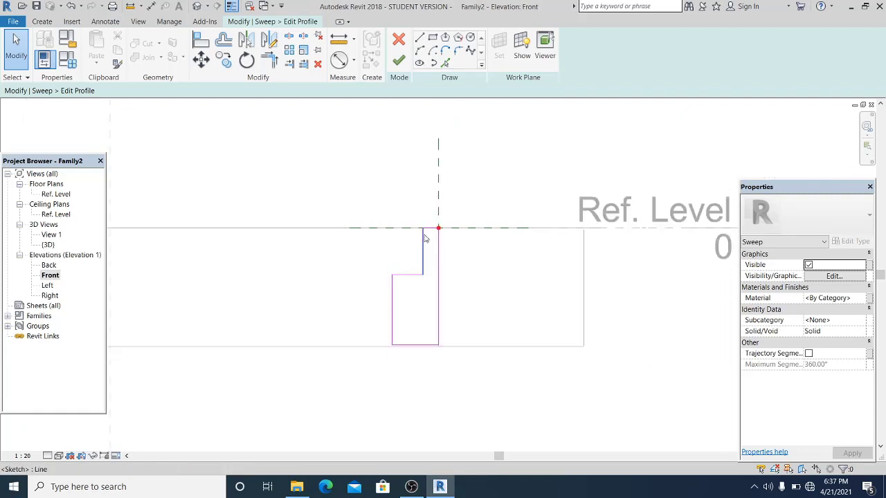
scroll(398, 111, up, 1)
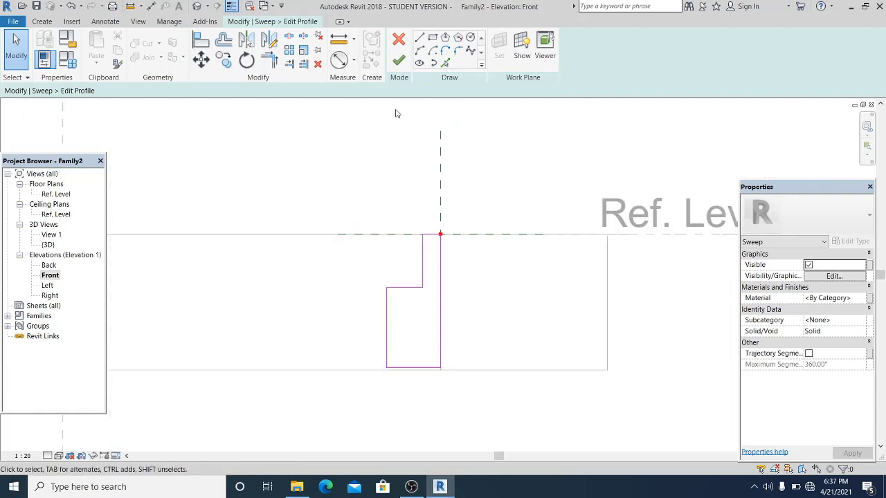
scroll(385, 283, up, 2)
scroll(385, 289, down, 3)
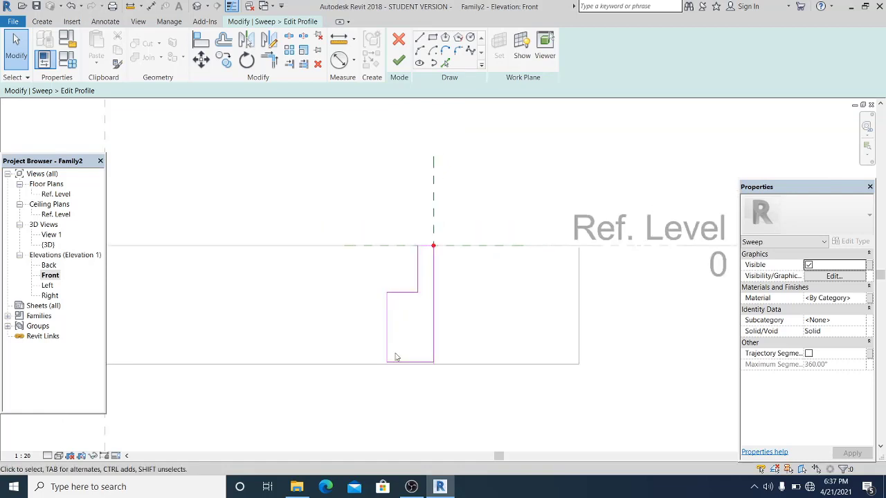
Move the lower edge of the stepped profile upward to shorten it relative to the void's depth
scroll(395, 357, up, 3)
click(415, 363)
drag(417, 360, 419, 316)
click(379, 285)
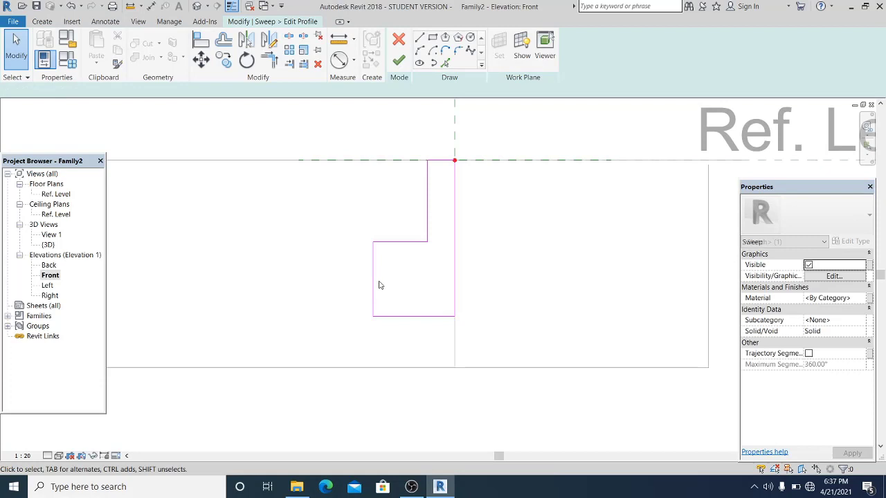
scroll(395, 291, down, 3)
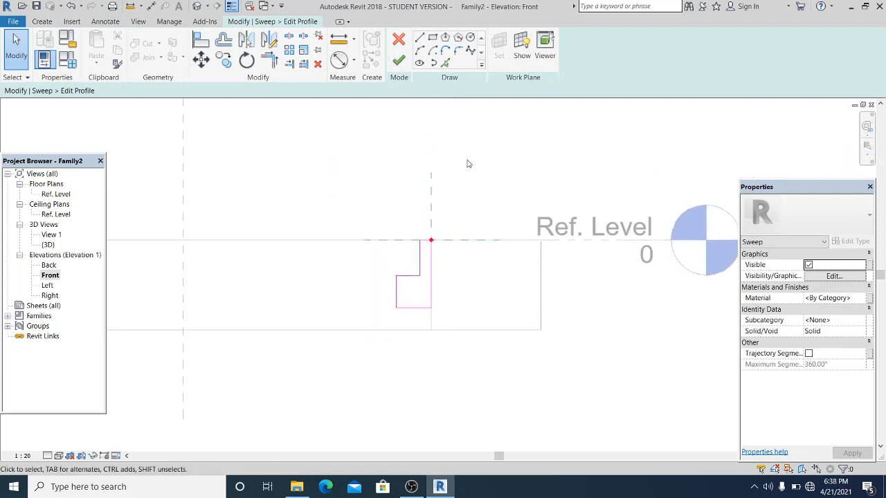
Finish the profile sketch and the sweep, and open the family's default 3D view
click(399, 63)
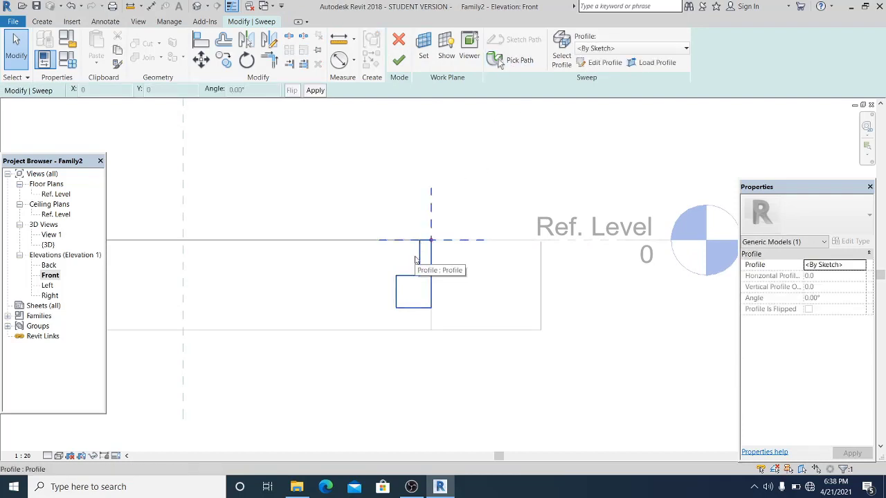
click(399, 61)
click(455, 140)
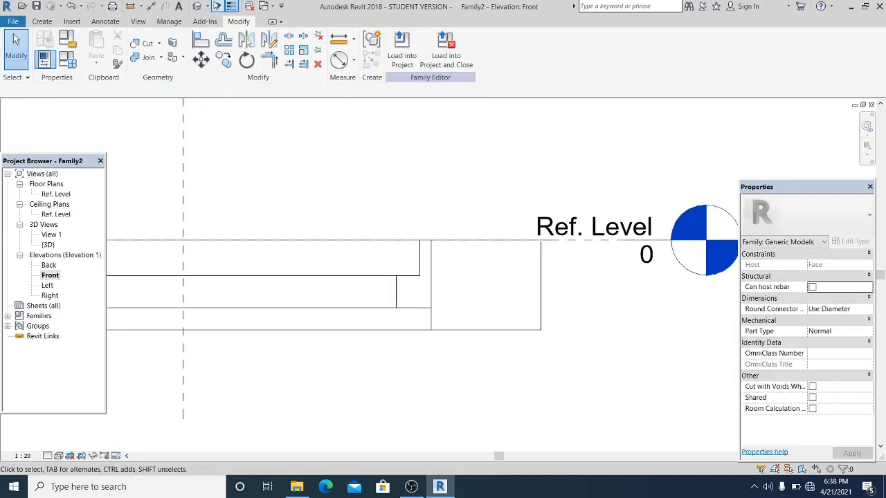
click(204, 6)
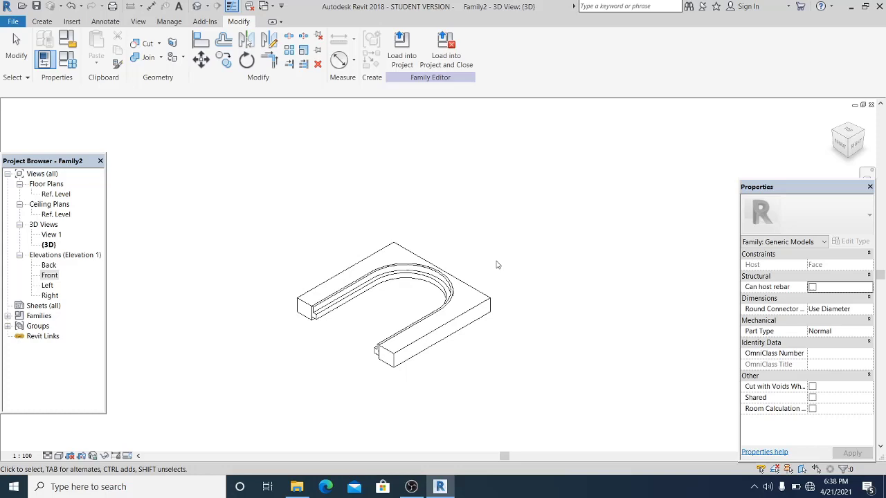
Select the arched sweep frame and create a new material named wood from its Material property
shift+middle_drag(496, 264, 547, 294)
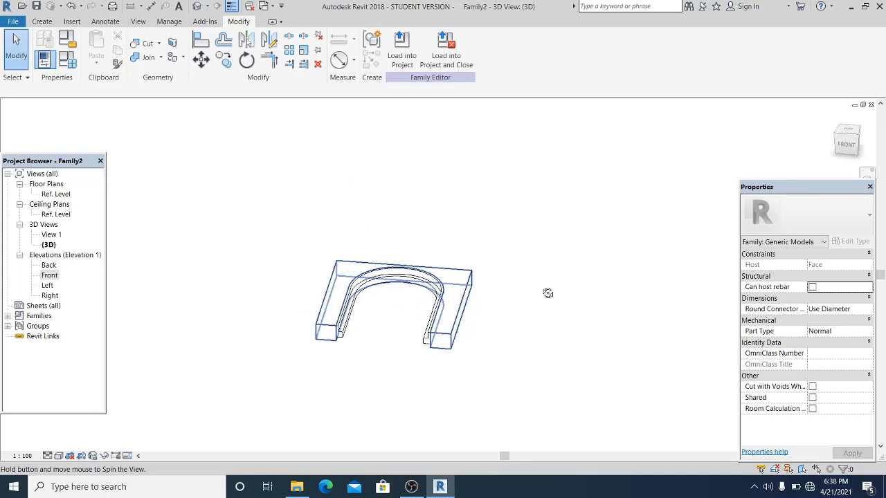
scroll(428, 354, up, 3)
shift+middle_drag(425, 364, 414, 396)
scroll(270, 355, up, 5)
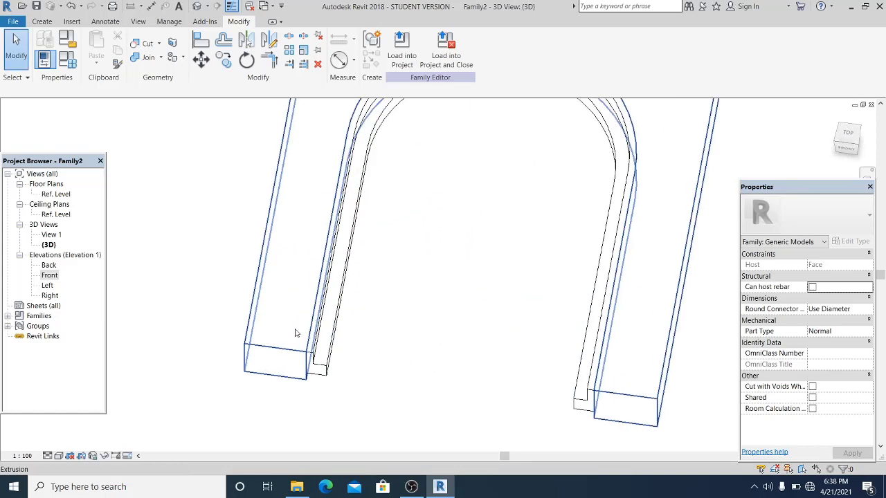
shift+middle_drag(295, 333, 320, 294)
click(341, 255)
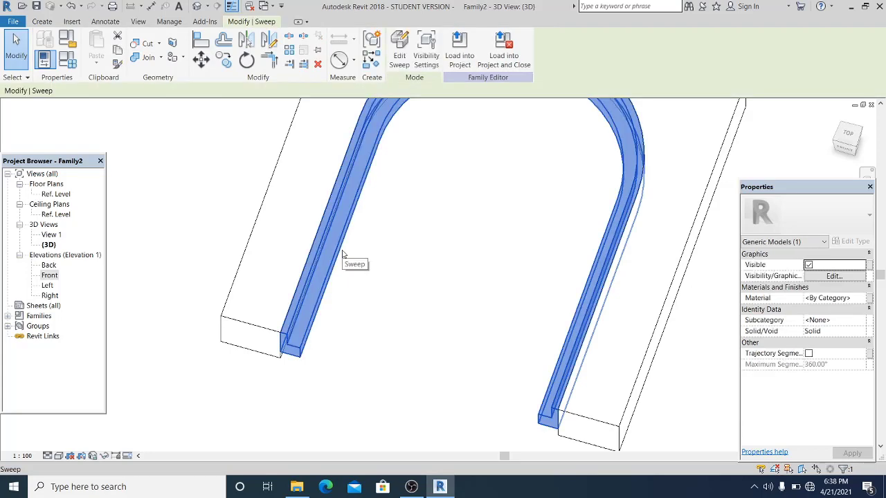
click(851, 299)
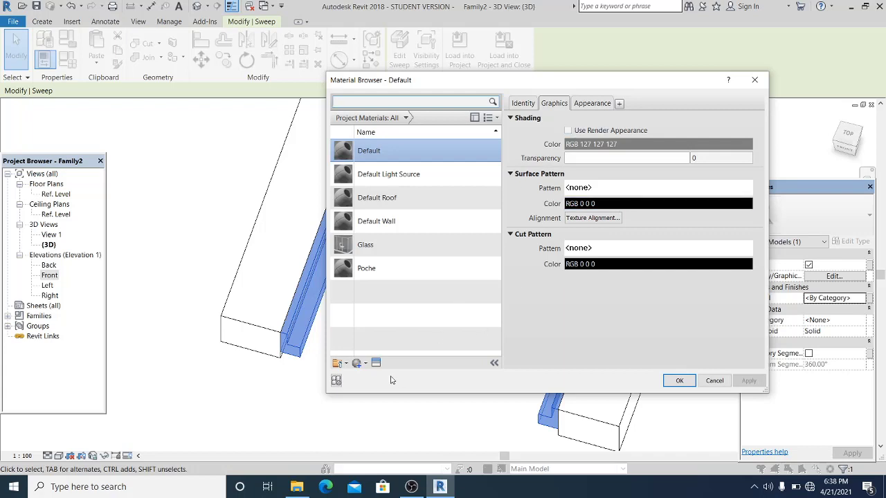
click(367, 365)
click(385, 374)
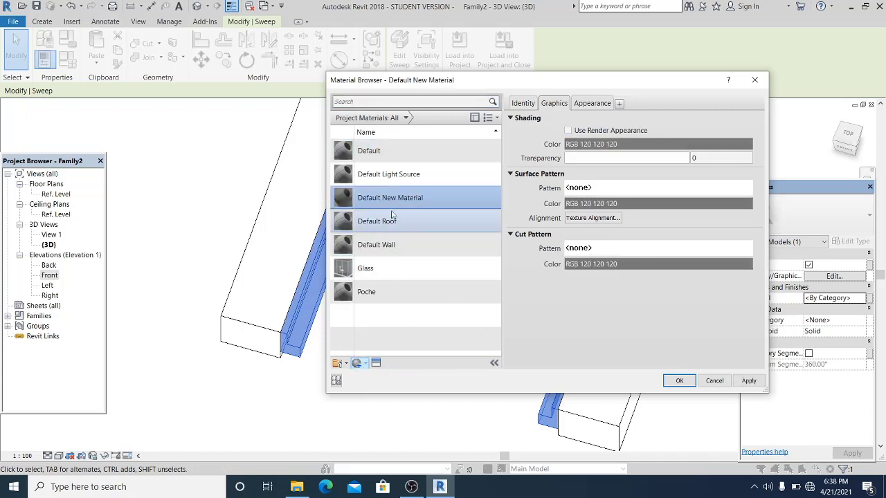
right_click(392, 203)
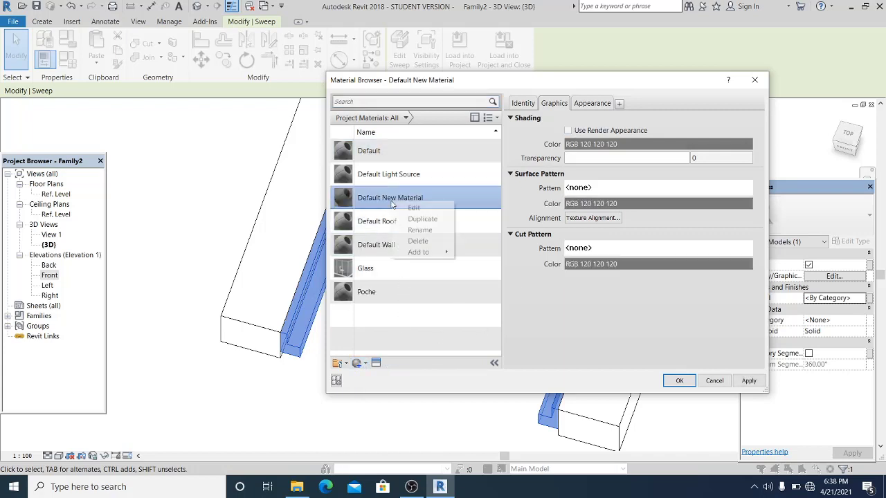
click(417, 230)
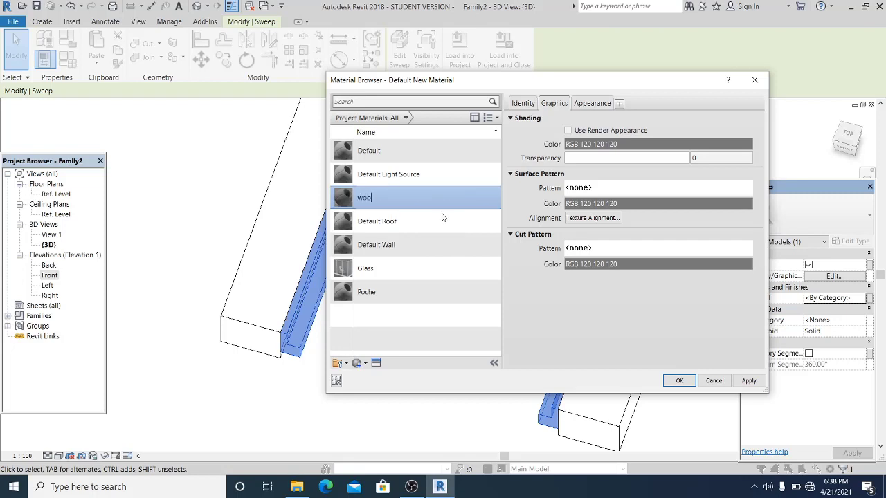
Give the wood material the Birch - Solid Stained Dark Medium Gloss appearance from the Wood category and assign it to the sweep
click(593, 103)
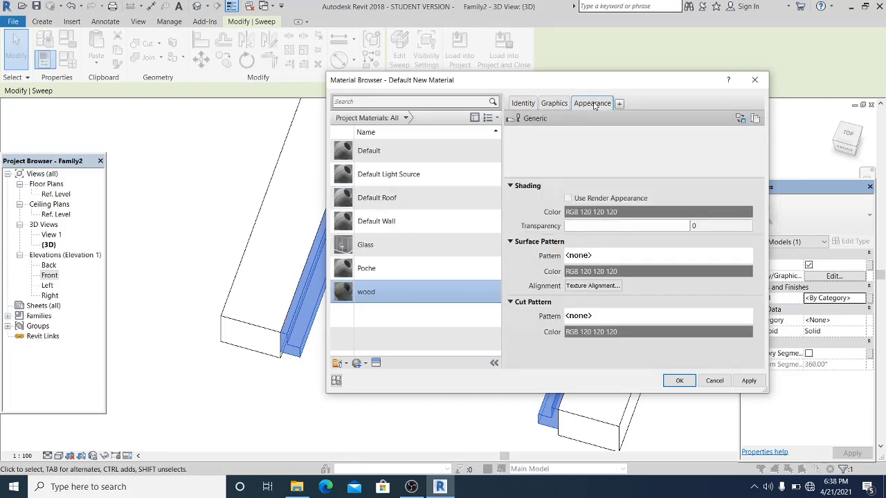
click(740, 118)
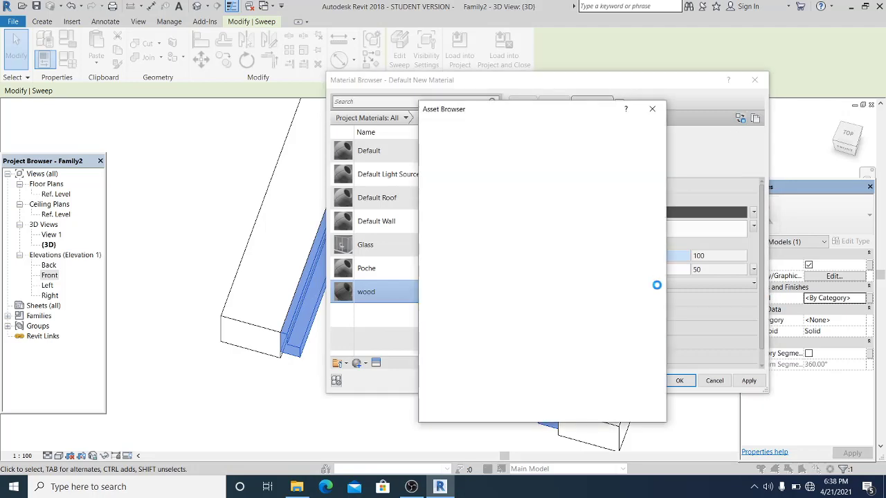
drag(558, 116, 219, 131)
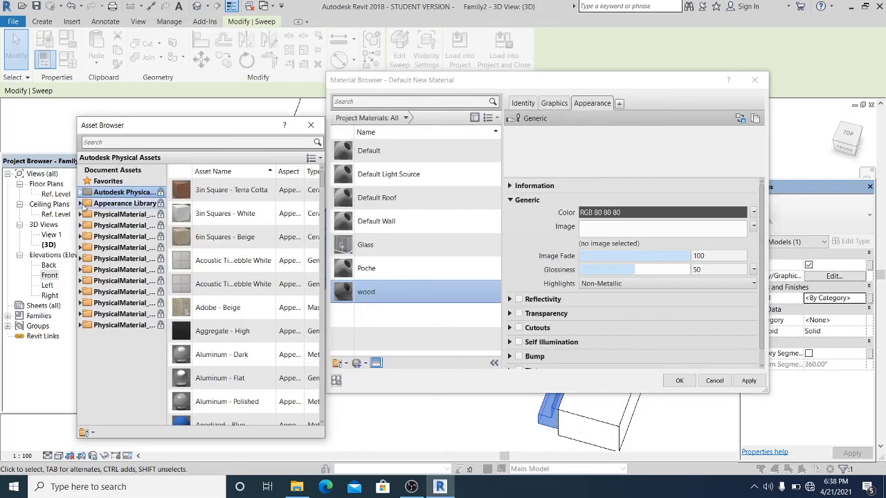
click(81, 203)
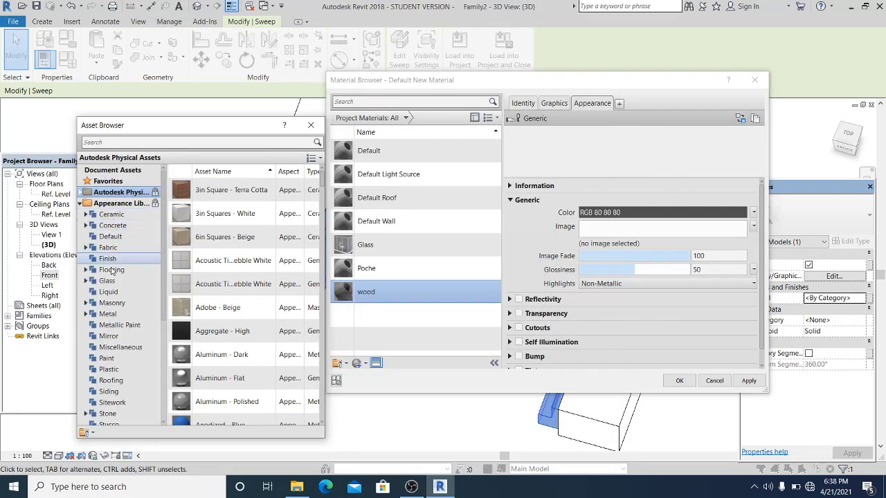
scroll(159, 326, down, 4)
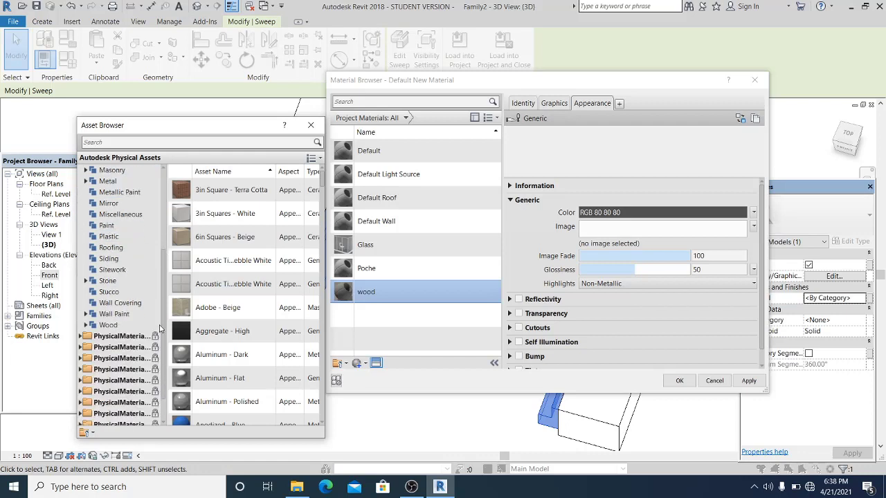
click(109, 325)
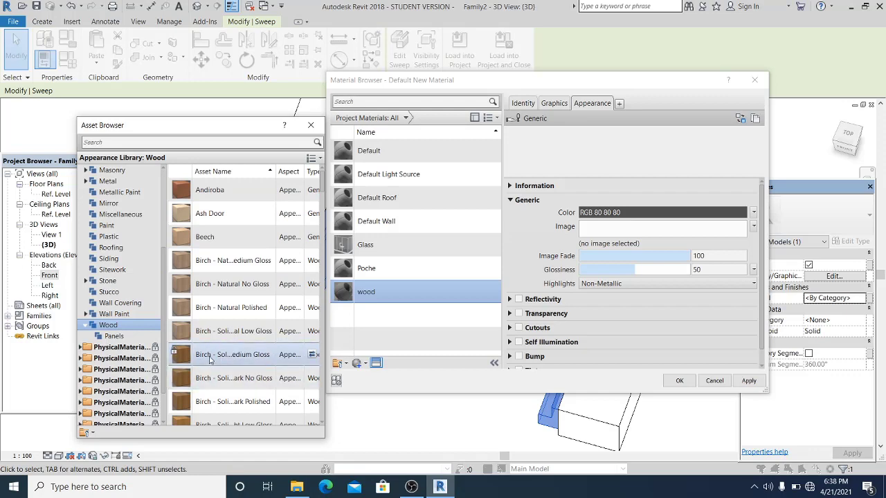
click(749, 380)
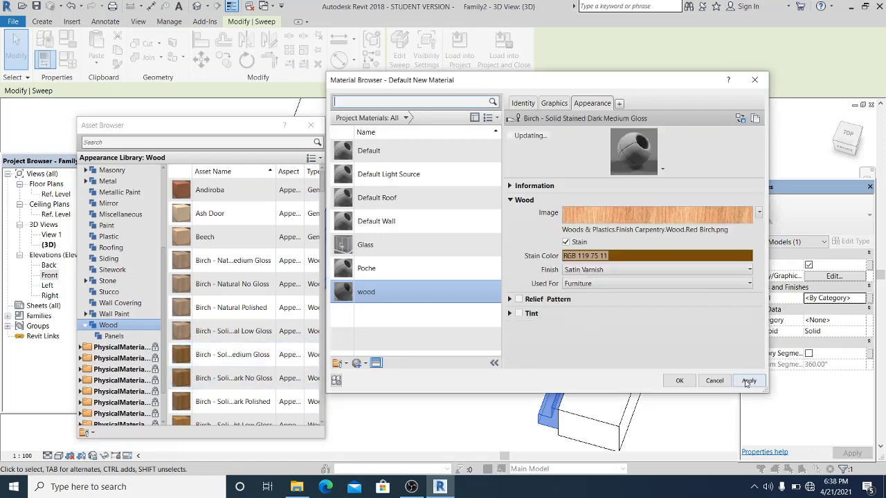
click(680, 380)
scroll(381, 311, down, 4)
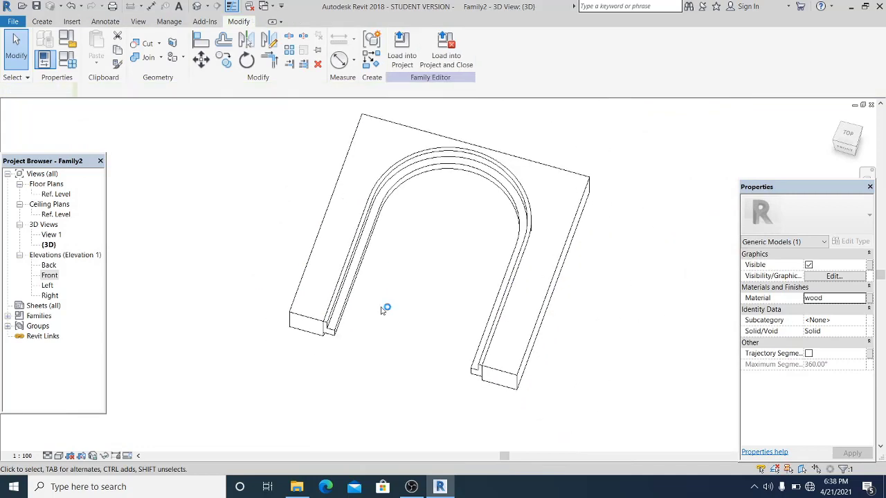
key(Escape)
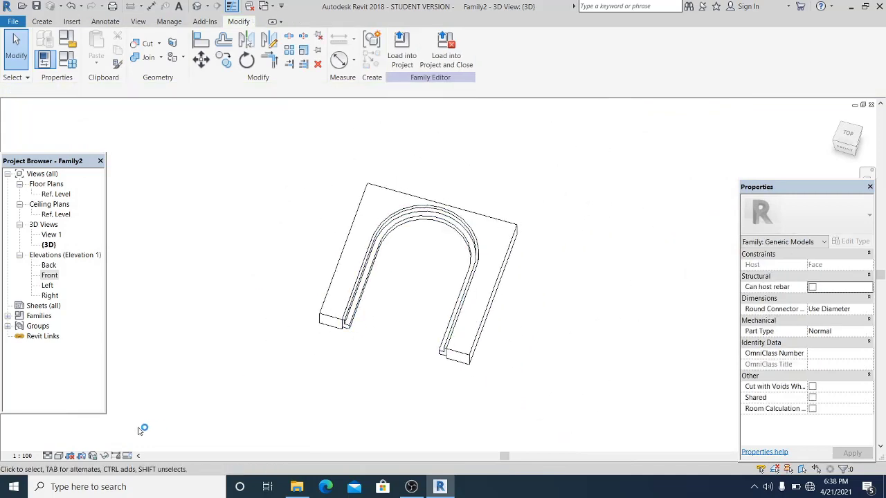
Load the family into Project2, overwriting the existing version and its parameter values
click(401, 51)
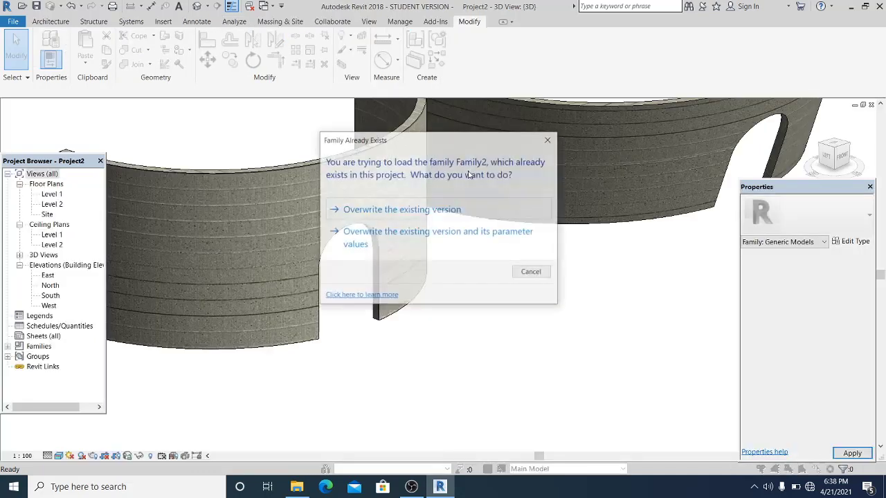
click(390, 241)
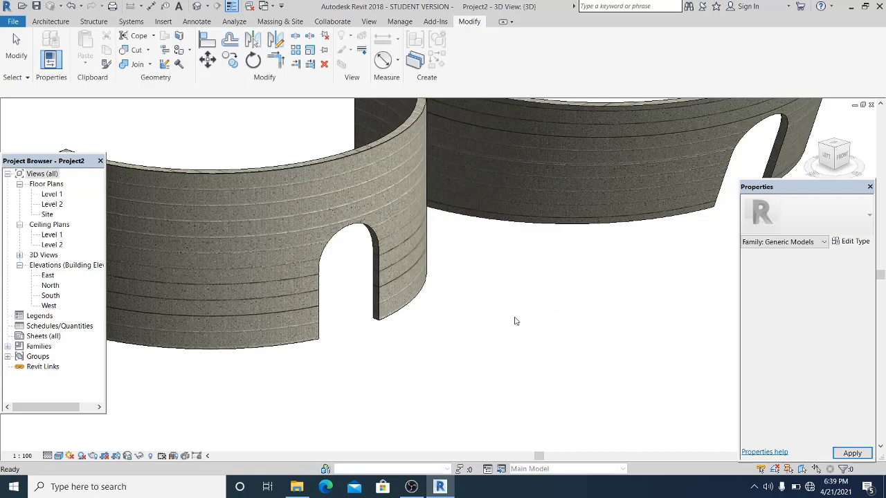
shift+middle_drag(419, 343, 446, 337)
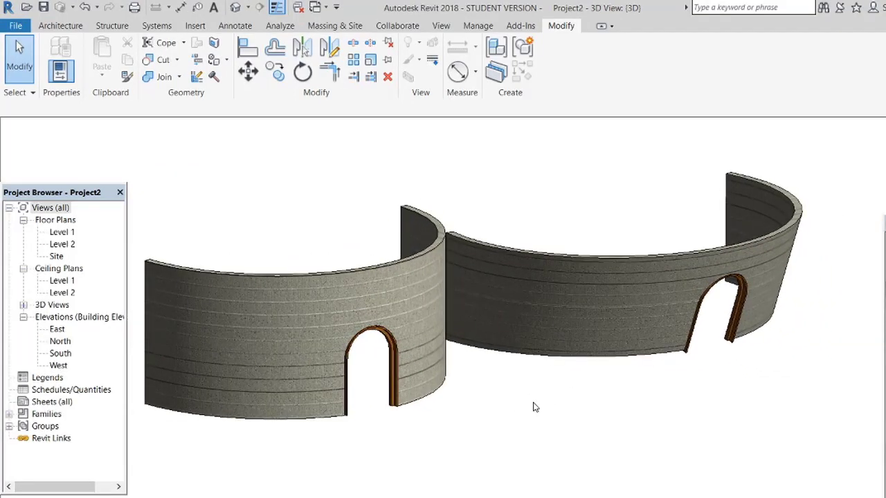